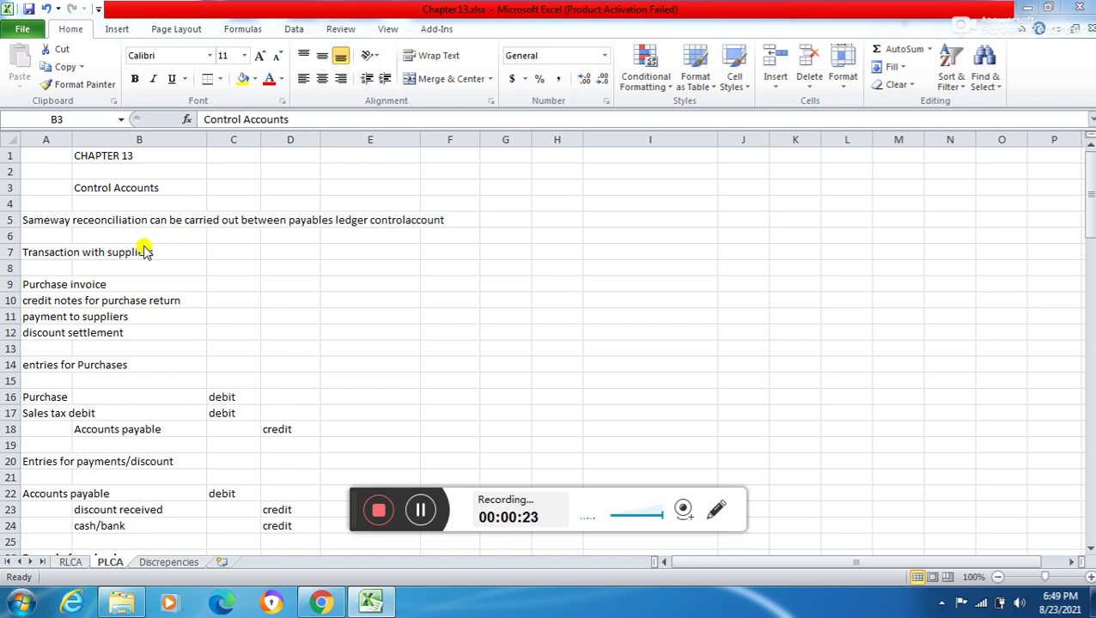
- Review the supplier transaction types and the journal entries for purchases, payments and discounts on the PLCA sheet
click(33, 277)
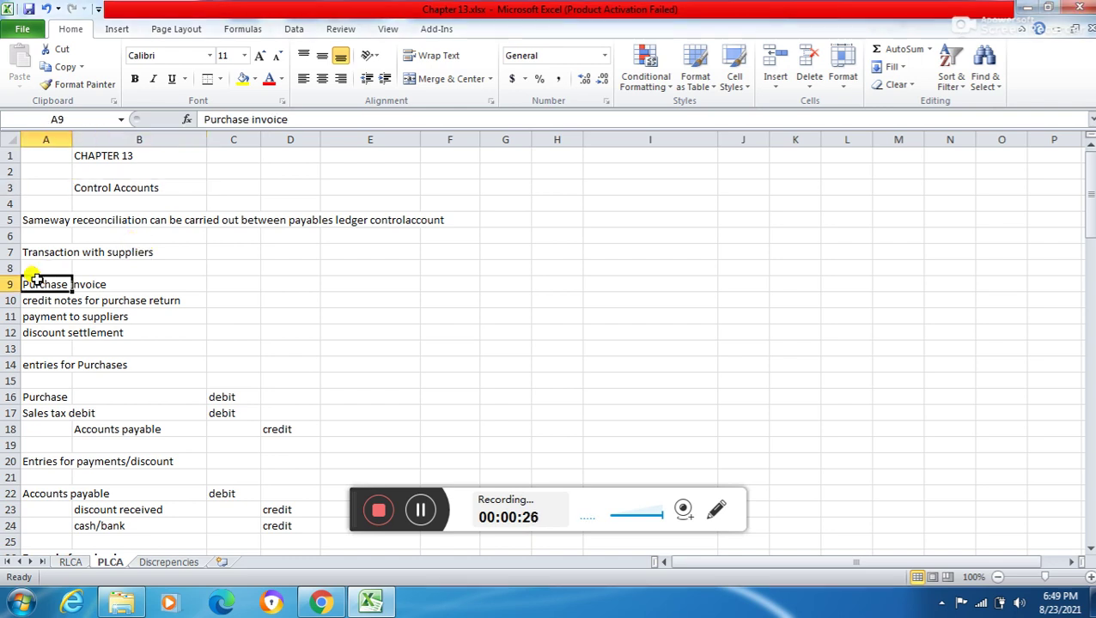
click(51, 395)
click(34, 416)
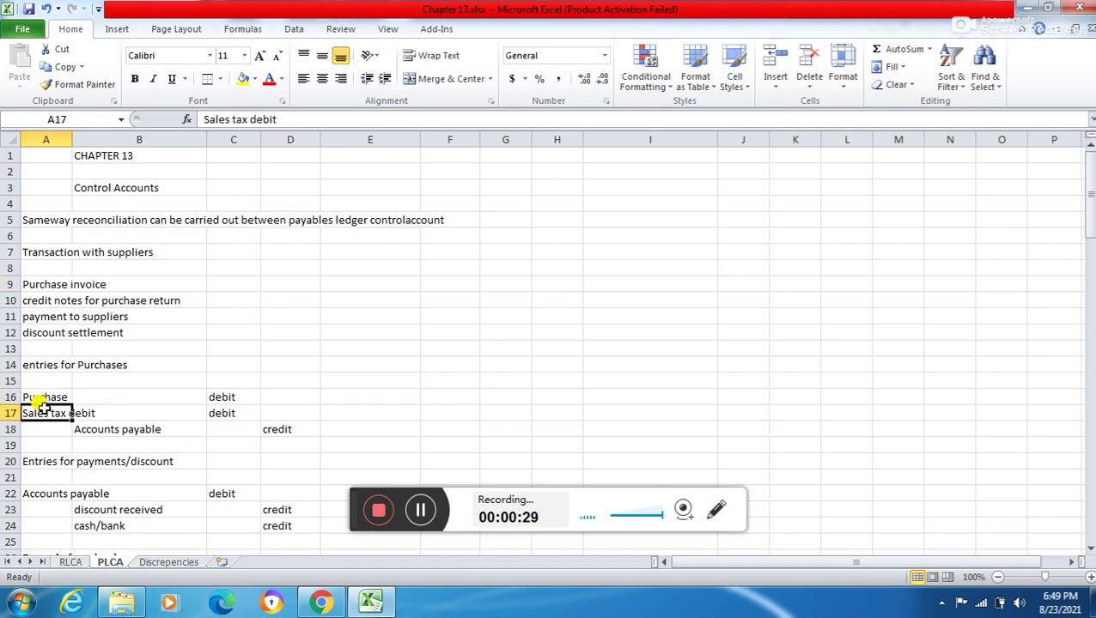
click(103, 426)
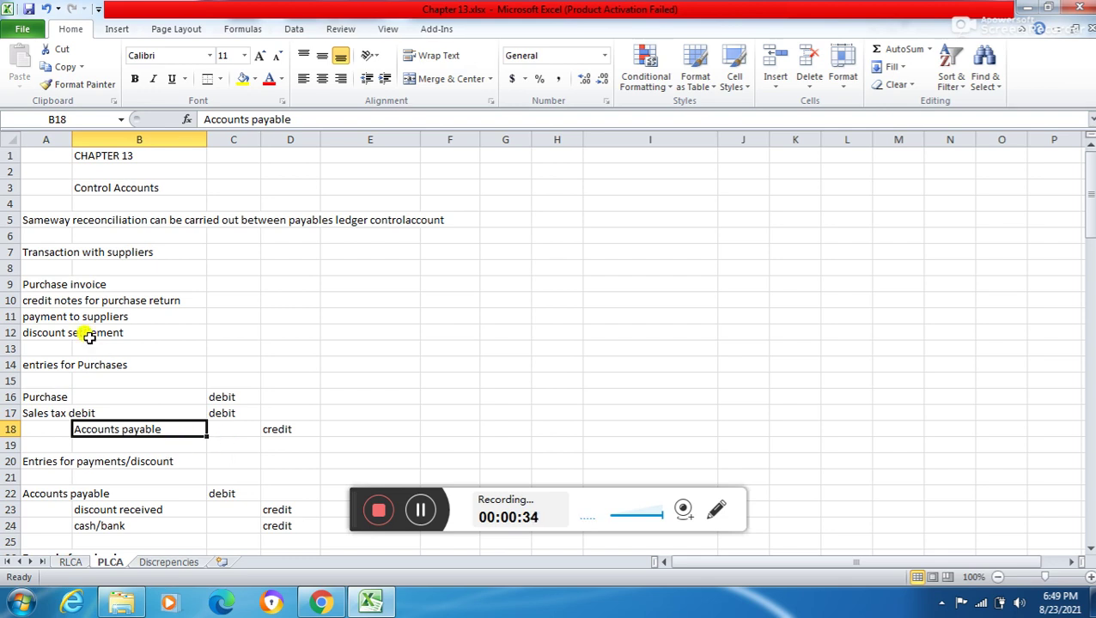
click(40, 303)
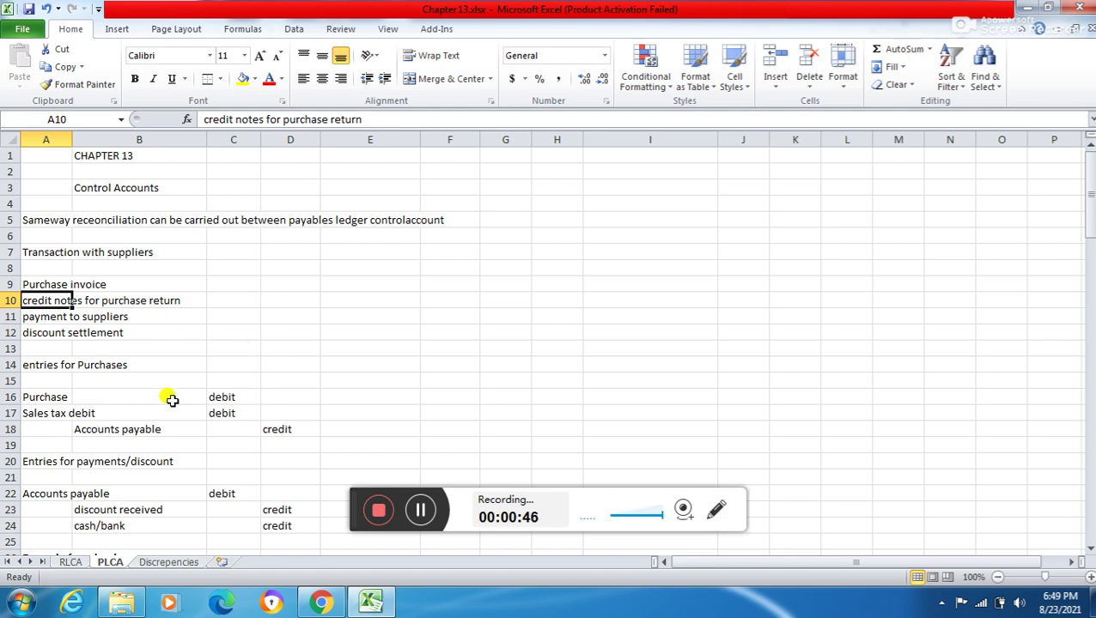
key(Down)
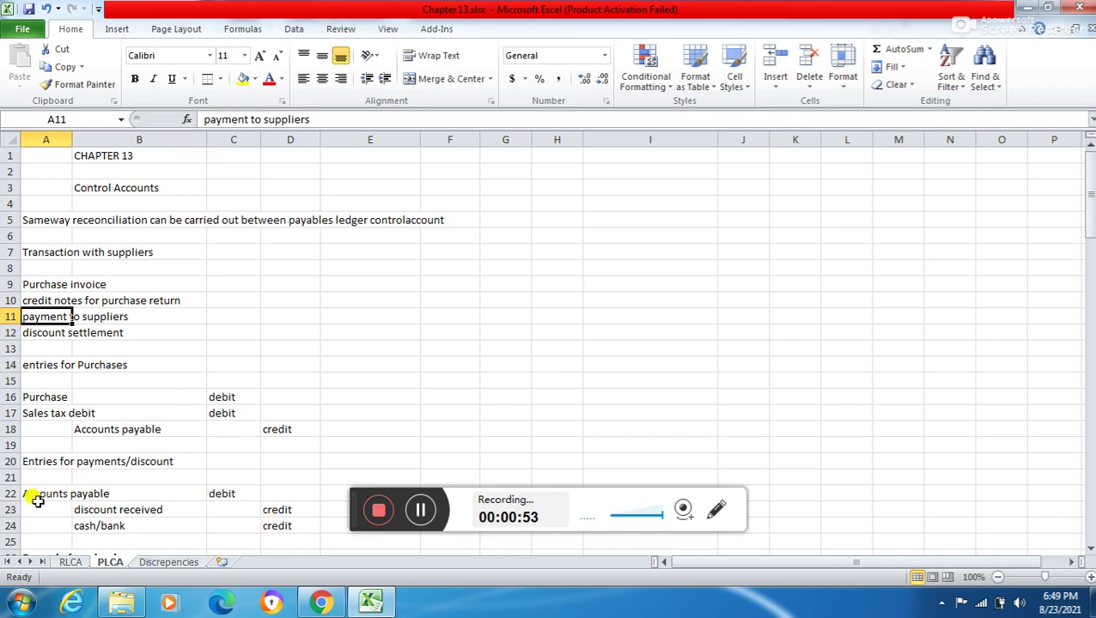
click(268, 534)
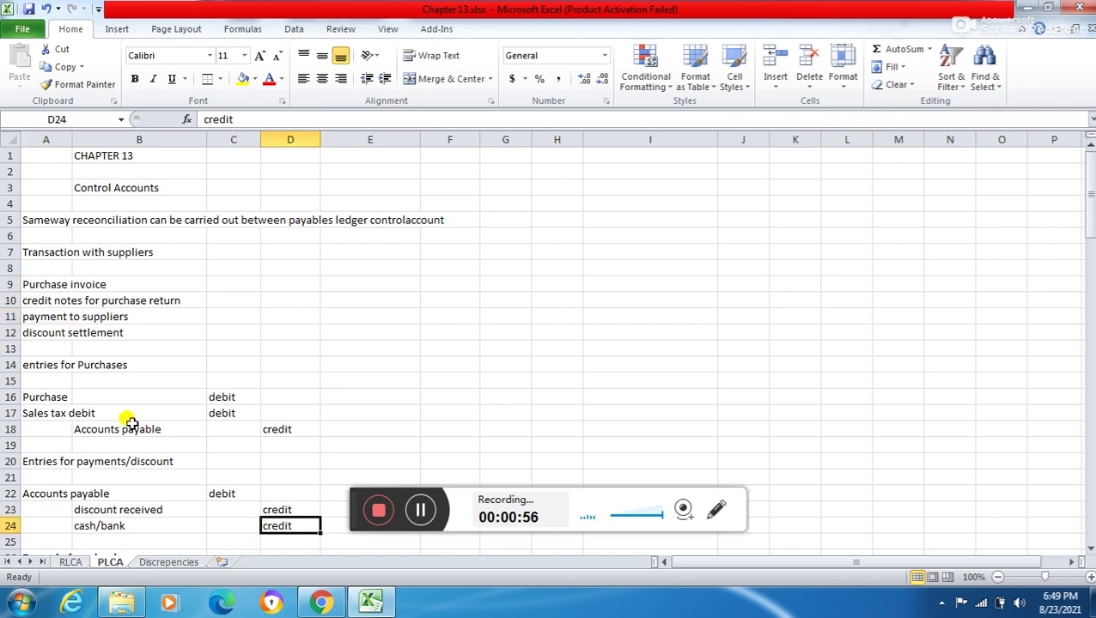
click(285, 507)
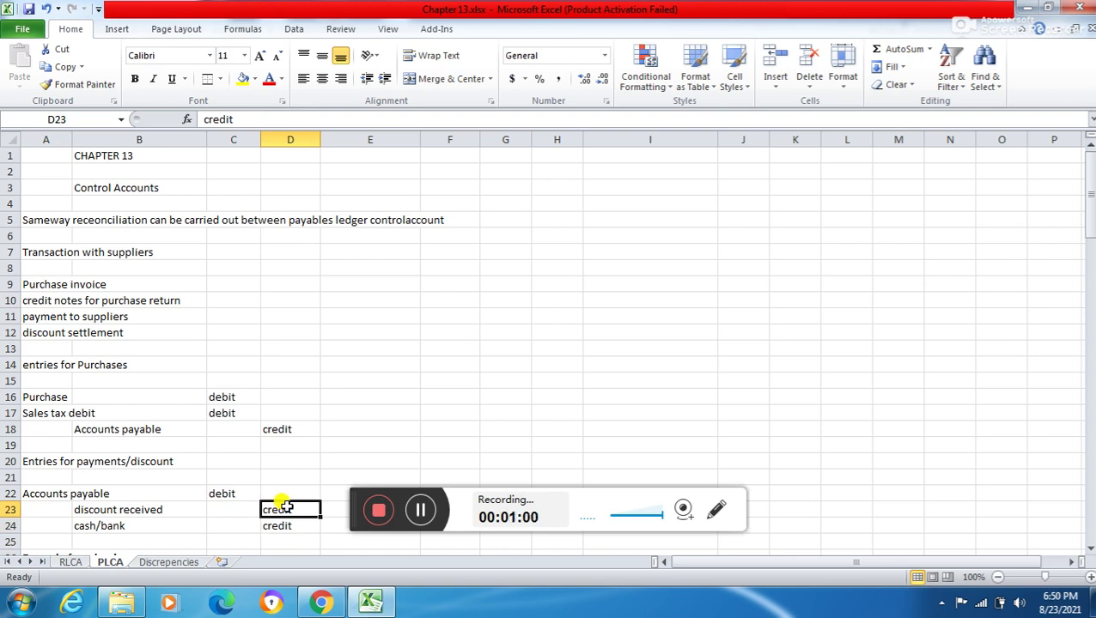
- Examine the purchase day book, sales return day book and cash book in the "Example from book" section
key(Down)
key(Down)
key(Down)
key(Down)
key(Down)
key(Down)
key(Down)
key(Down)
key(Down)
key(Down)
key(Down)
key(Down)
key(Down)
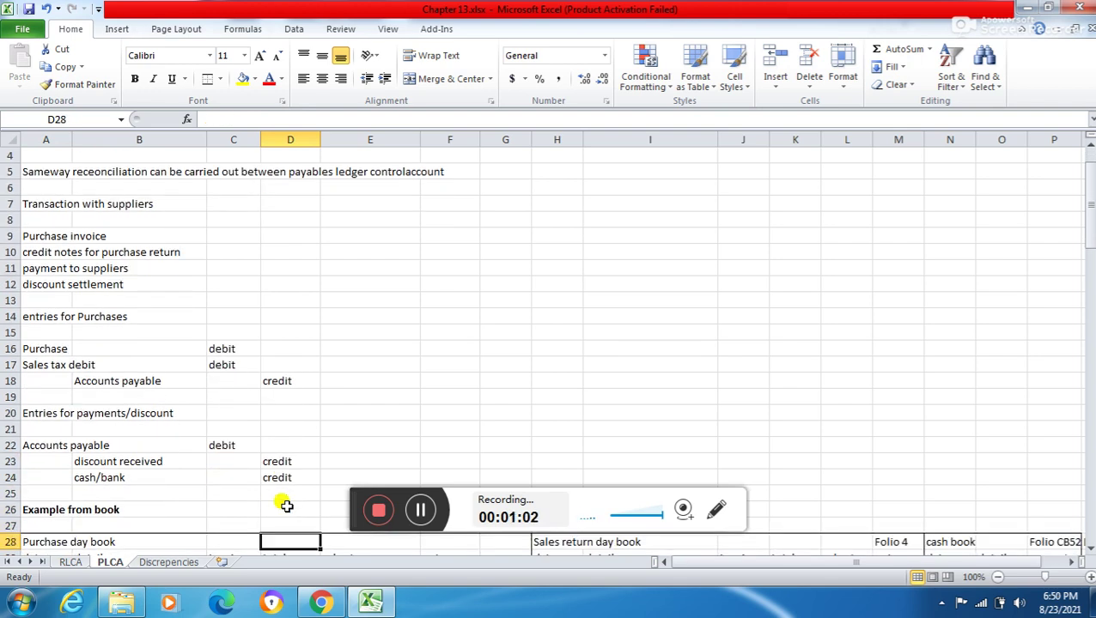
key(Down)
key(Down)
key(Down)
key(Down)
key(Down)
key(Down)
key(Down)
key(Down)
key(Down)
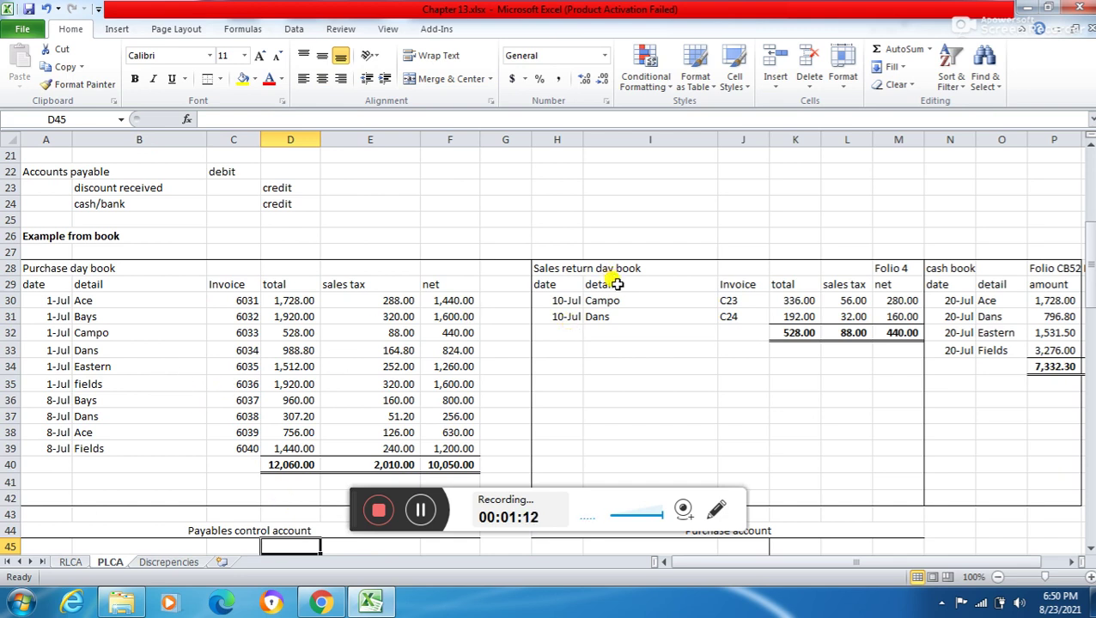
click(1036, 349)
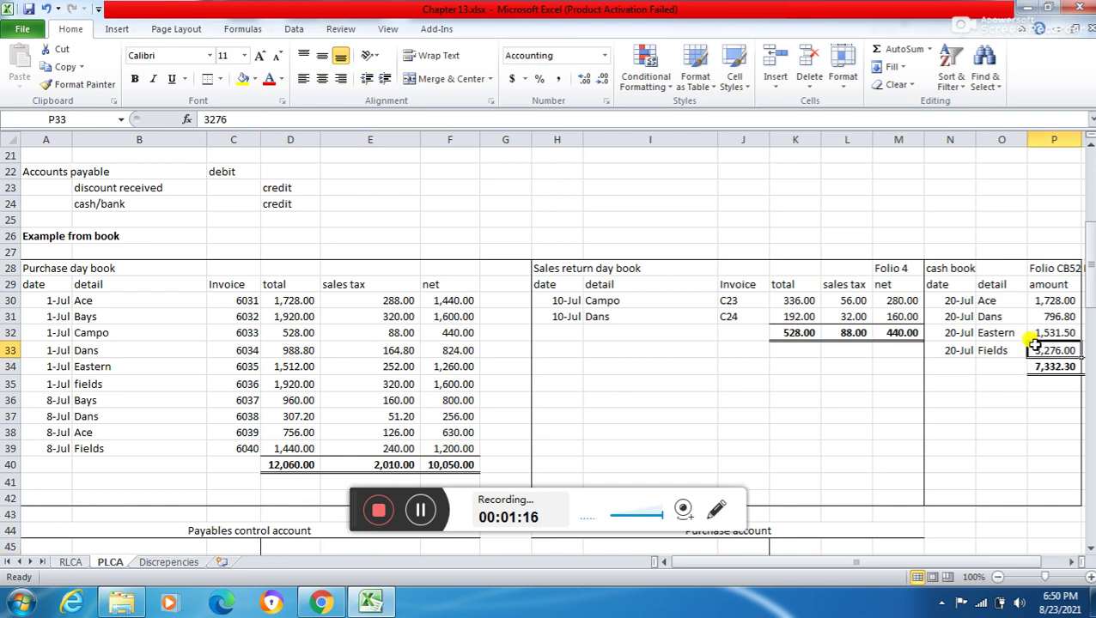
- Compare the purchase day book totals with the postings in the payables control account and the purchase account
click(297, 464)
key(Down)
key(Down)
key(Down)
key(Down)
key(Down)
key(Down)
key(Down)
key(Down)
key(Down)
key(Down)
key(Down)
key(Down)
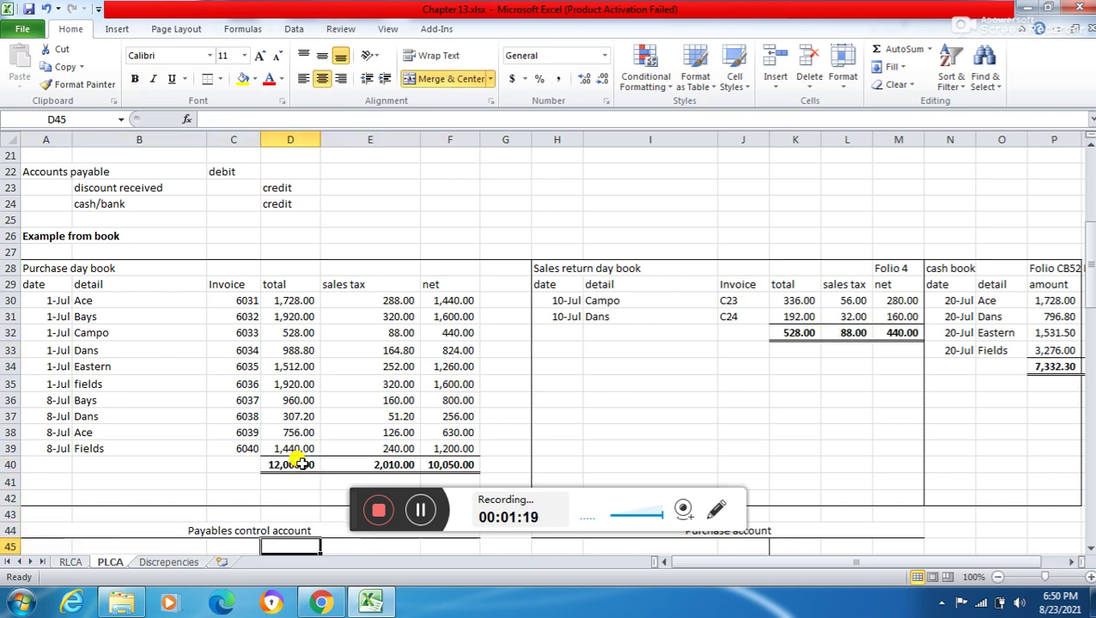
key(Down)
key(Down)
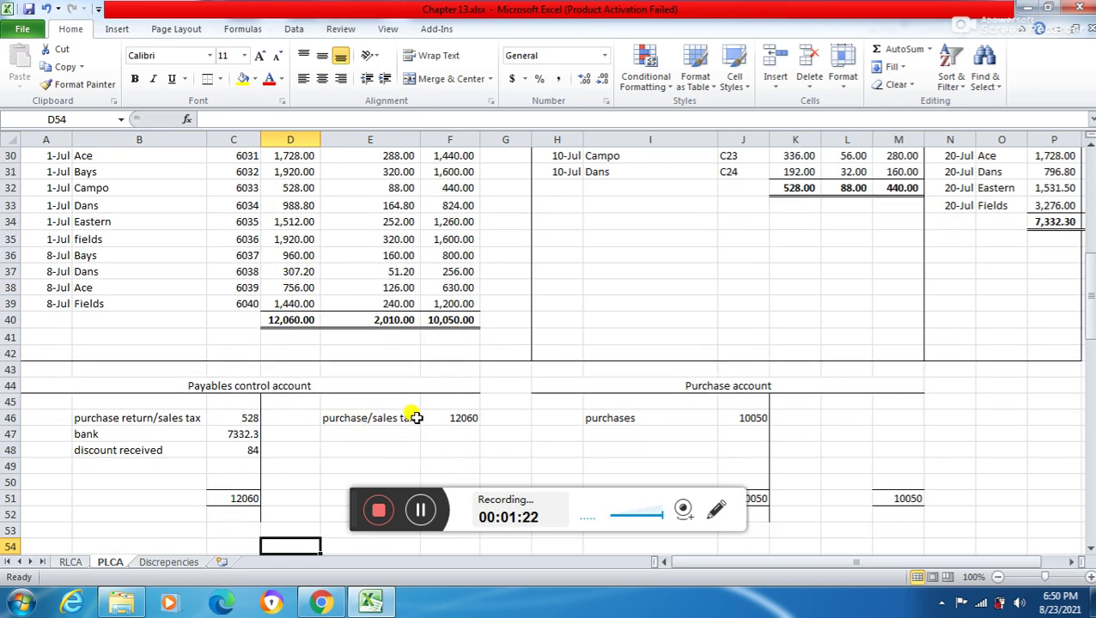
click(758, 417)
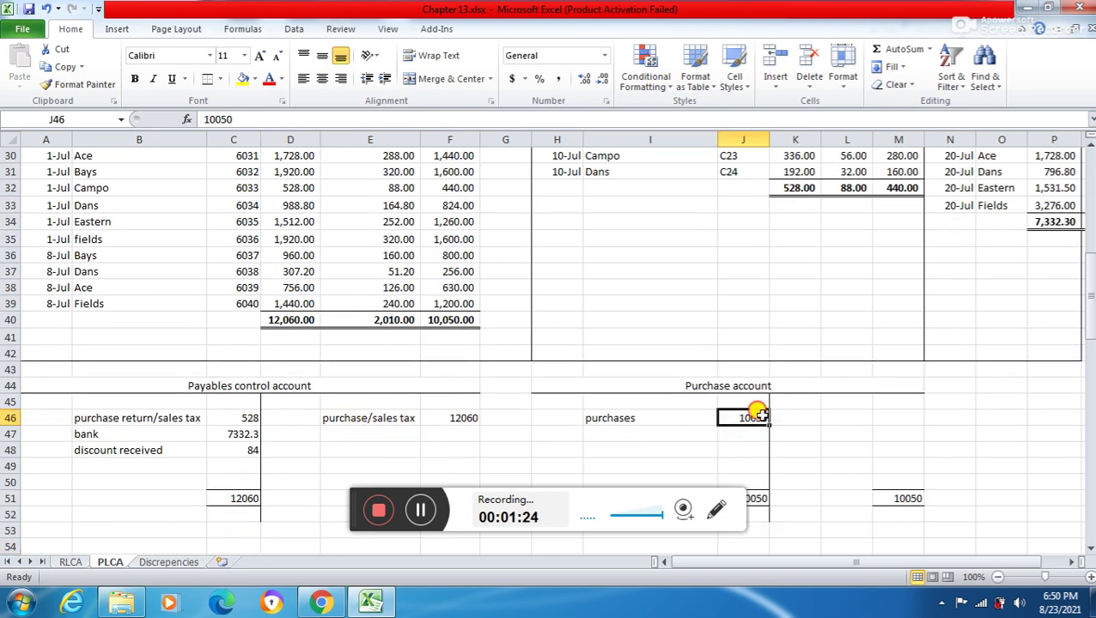
click(448, 318)
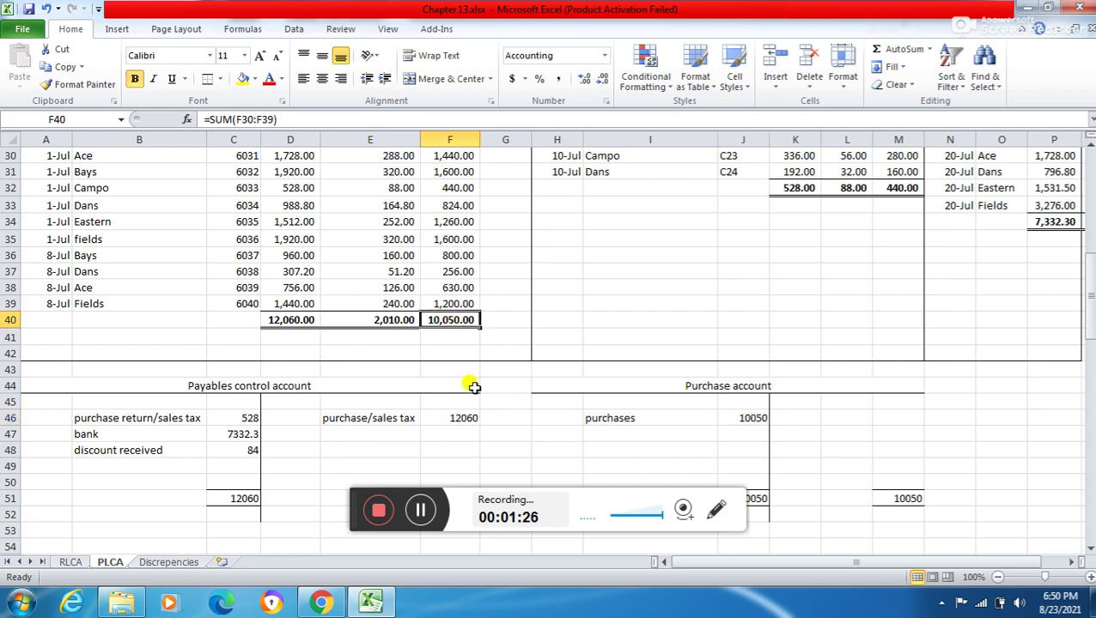
click(752, 412)
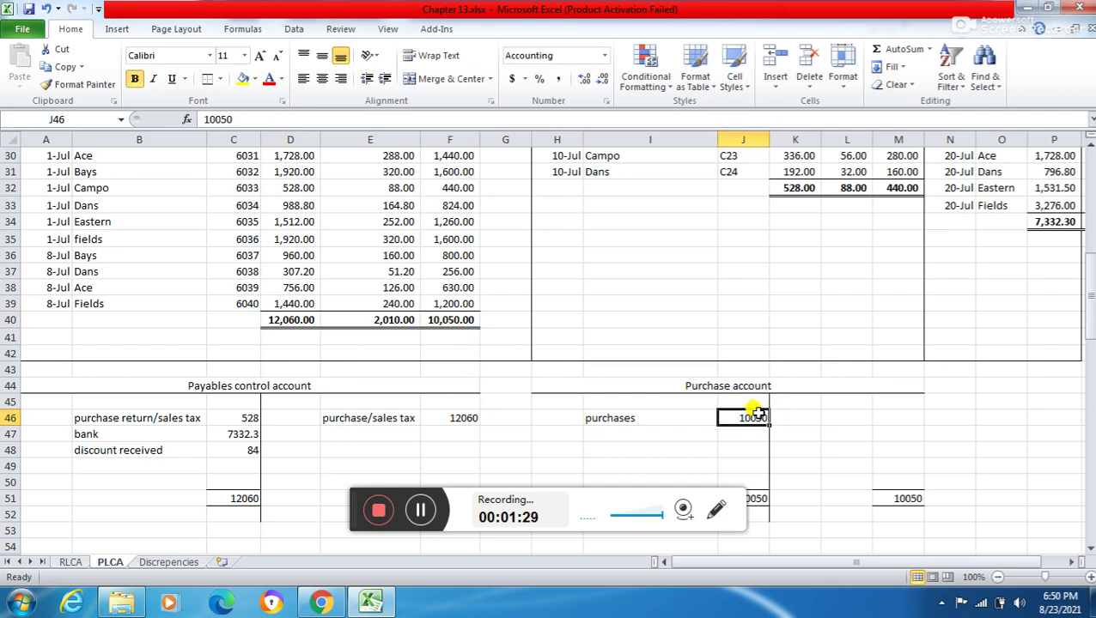
- Examine the purchase tax posting in the Sales tax account against the purchase/sales tax entry in the payables control account
key(Right)
key(Right)
key(Right)
key(Right)
key(Right)
key(Right)
key(Right)
key(Right)
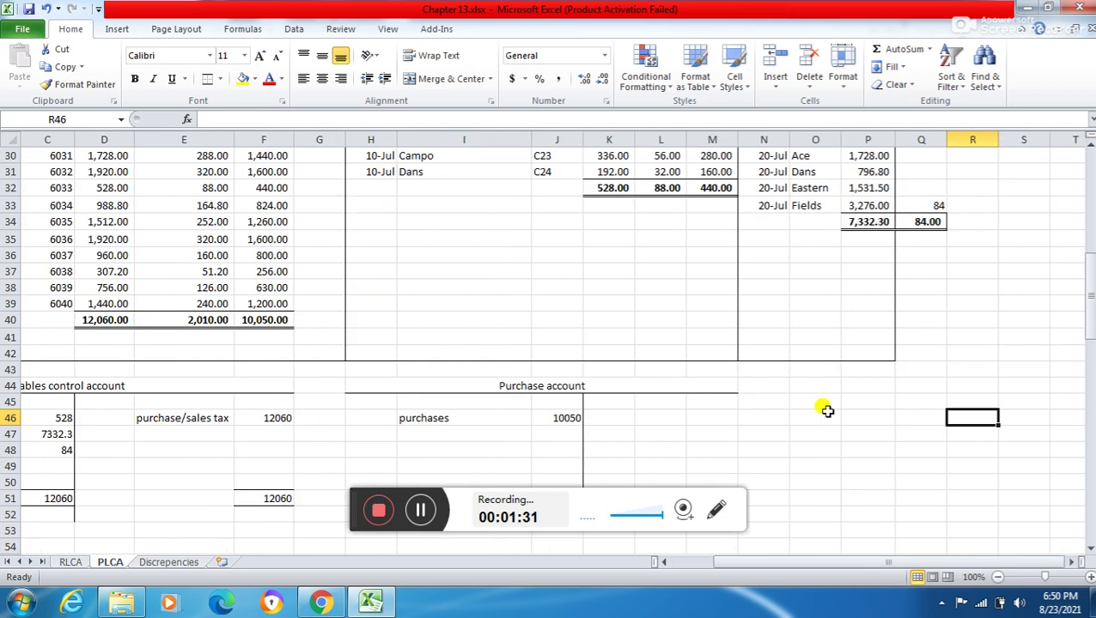
key(Left)
key(Left)
key(Left)
key(Left)
key(Left)
key(Left)
key(Left)
key(Left)
key(Left)
key(Left)
key(Left)
key(Left)
key(Left)
key(Left)
key(Left)
key(Left)
key(Left)
key(Down)
key(Down)
key(Down)
key(Down)
key(Down)
key(Down)
key(Down)
key(Down)
key(Down)
key(Down)
key(Down)
key(Down)
key(Down)
key(Down)
key(Down)
key(Down)
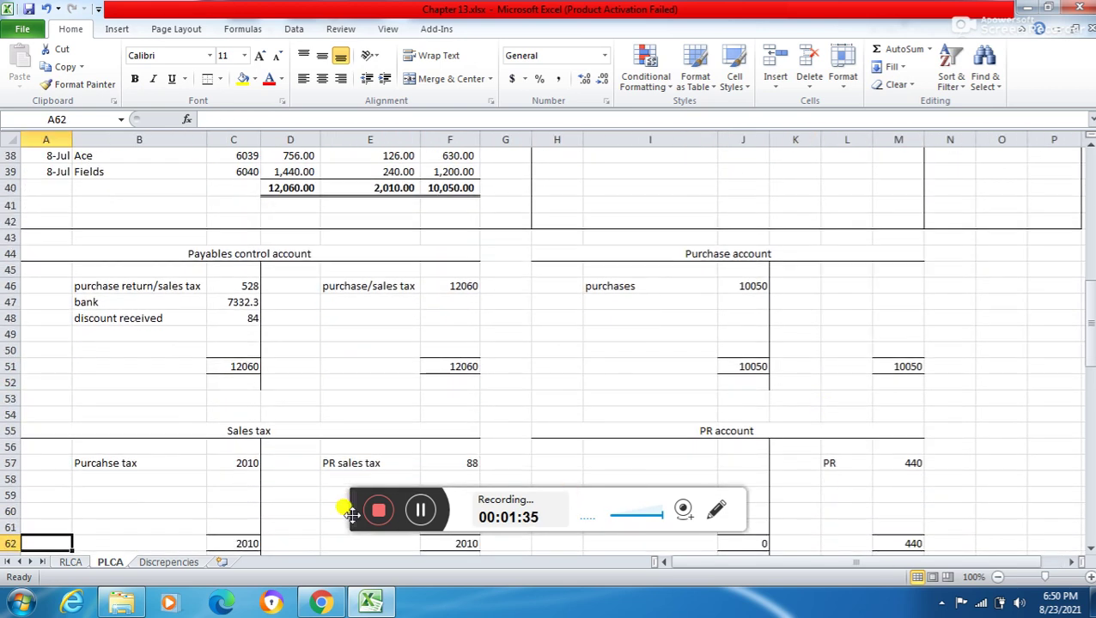
click(236, 463)
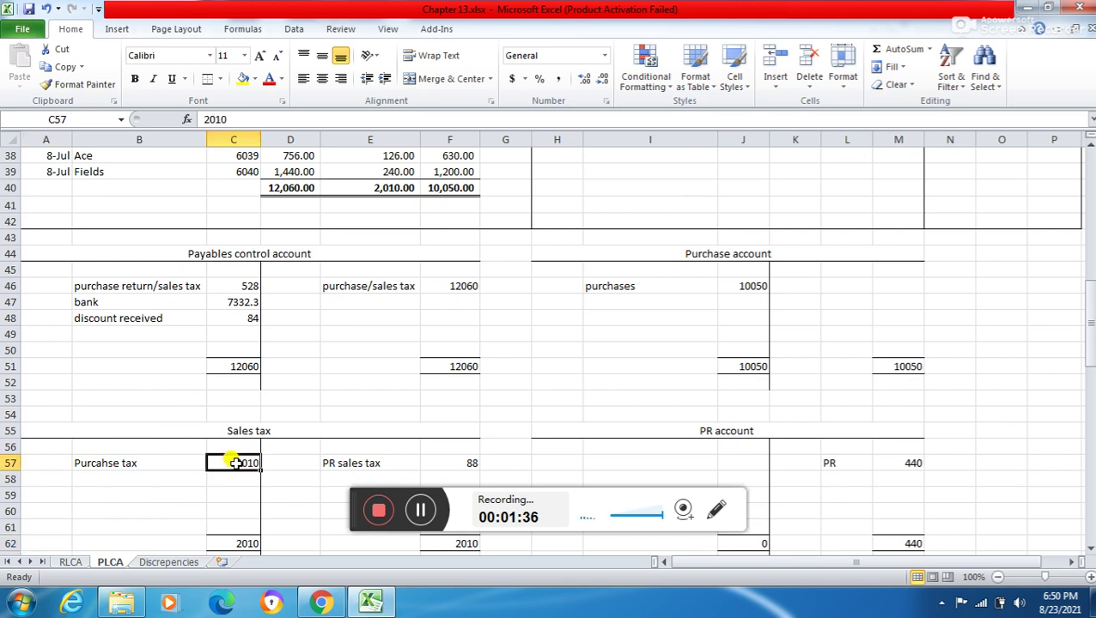
click(464, 288)
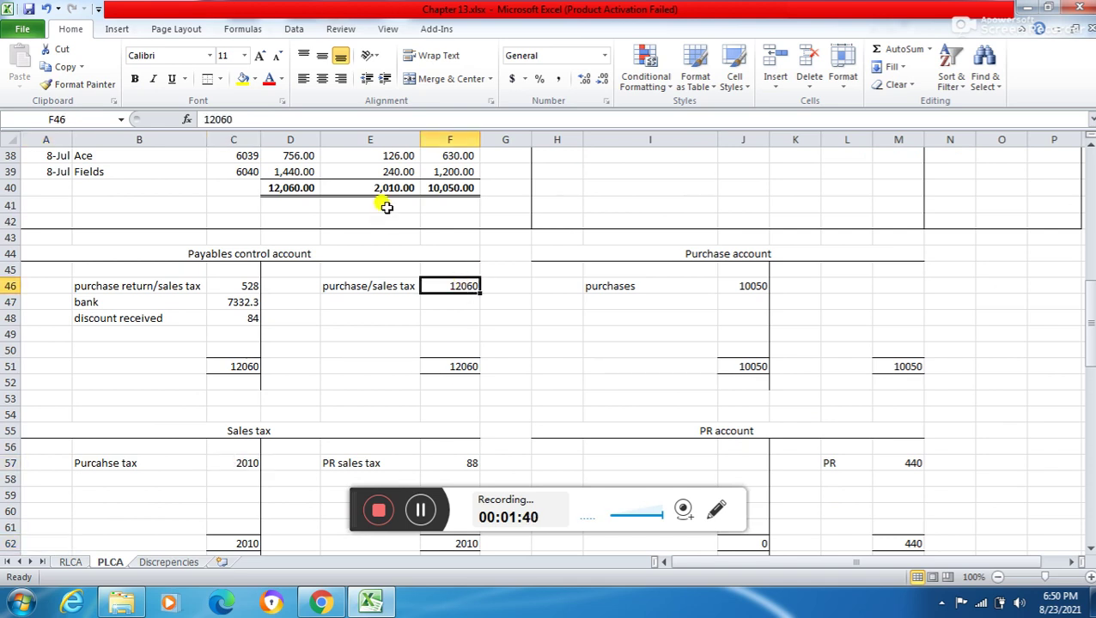
- Compare the sales return day book totals with the purchase return/sales tax entry in the payables control account
click(636, 183)
key(Up)
key(Up)
key(Up)
key(Up)
key(Up)
key(Up)
key(Up)
key(Up)
key(Up)
key(Up)
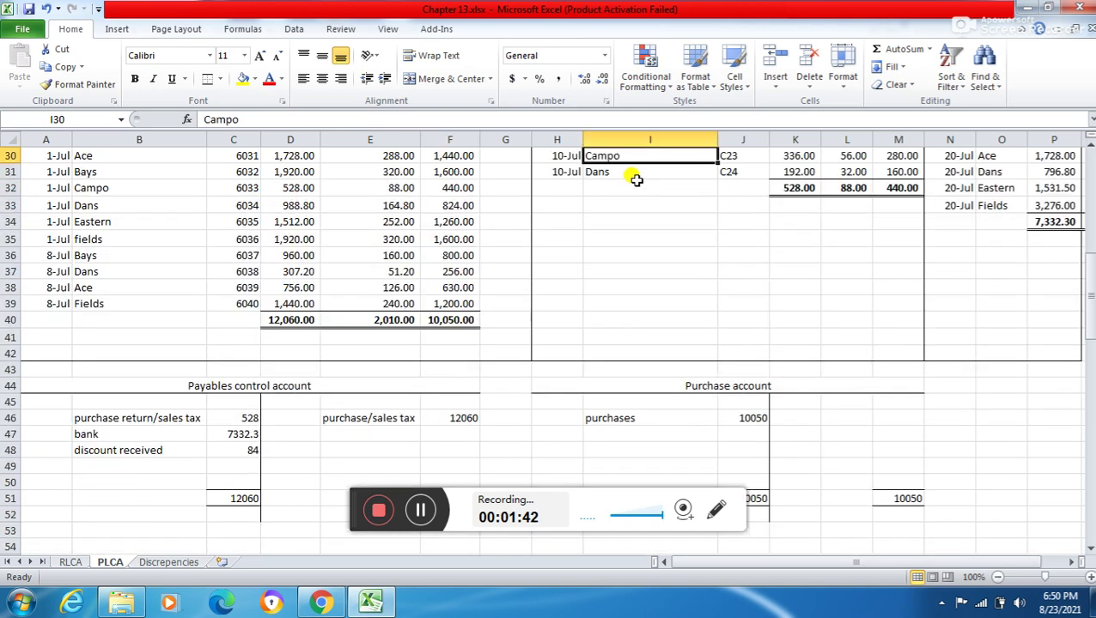
key(Right)
key(Right)
key(Down)
key(Down)
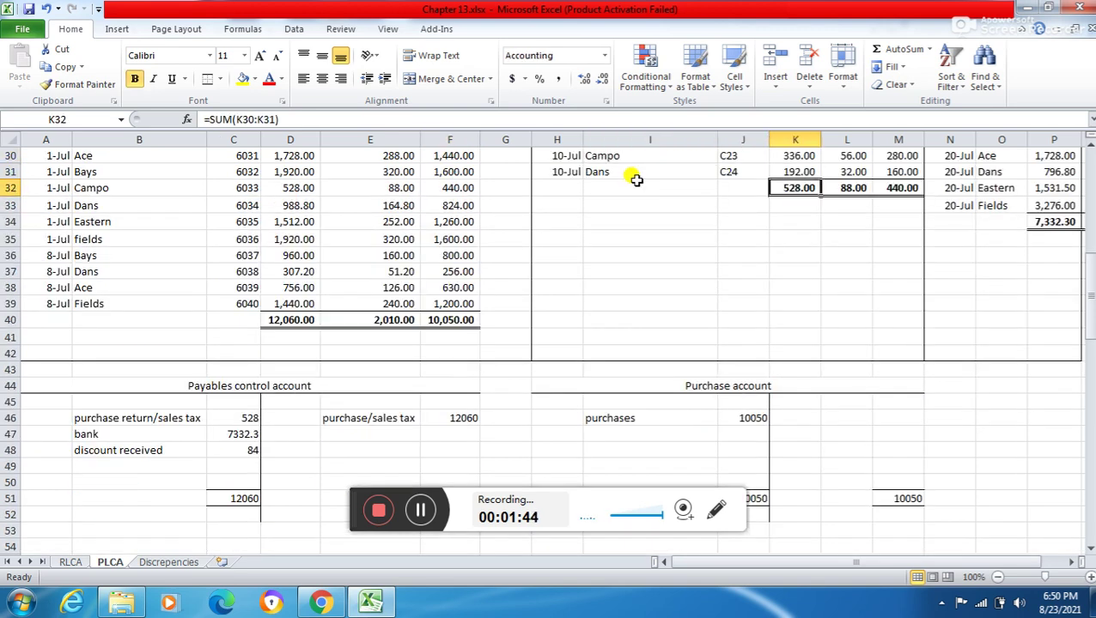
key(Down)
key(Down)
key(Down)
key(Down)
key(Down)
key(Down)
key(Down)
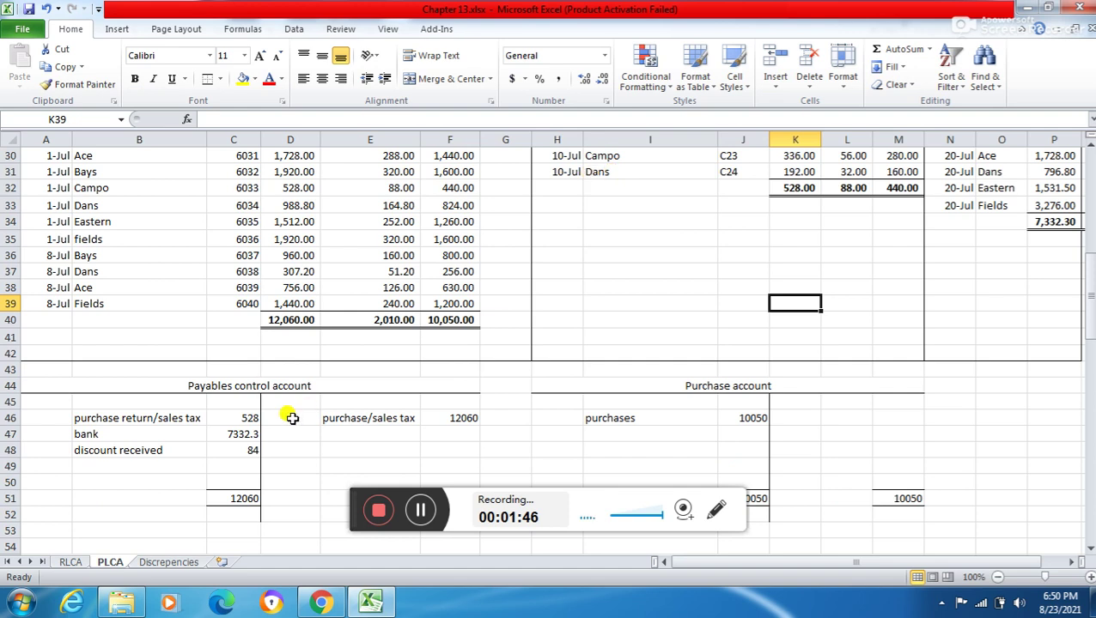
click(244, 415)
click(838, 190)
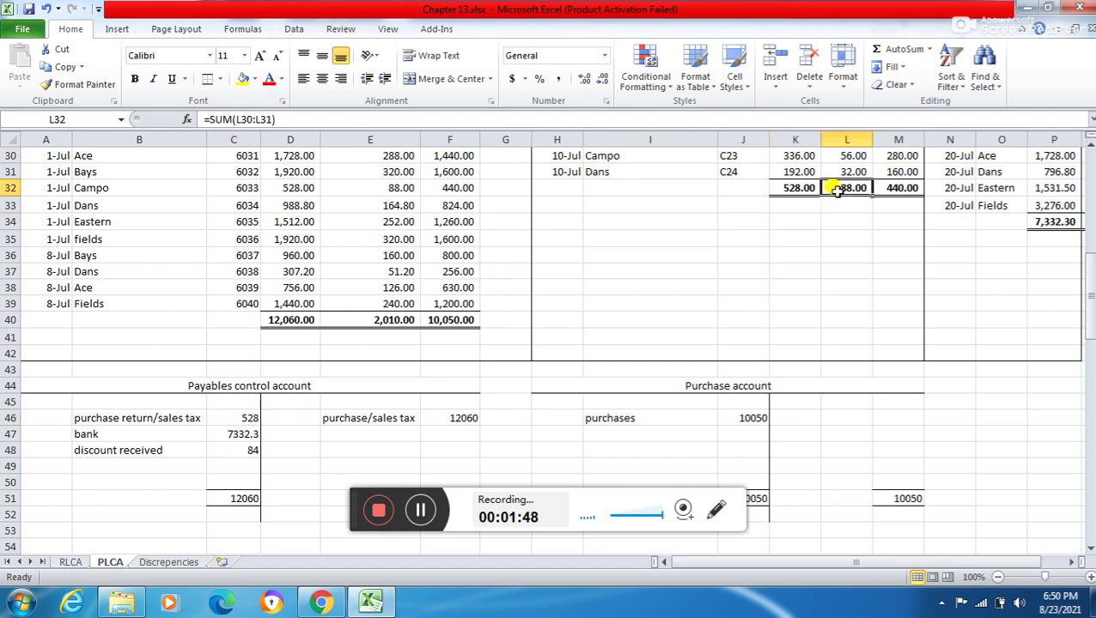
- Select the PR sales tax amount in the Sales tax account together with the PR account amount to check their sum
key(Down)
key(Down)
key(Down)
key(Down)
key(Down)
key(Down)
key(Down)
key(Down)
key(Down)
key(Down)
key(Down)
key(Down)
key(Down)
key(Down)
key(Down)
key(Down)
key(Down)
key(Down)
key(Down)
key(Down)
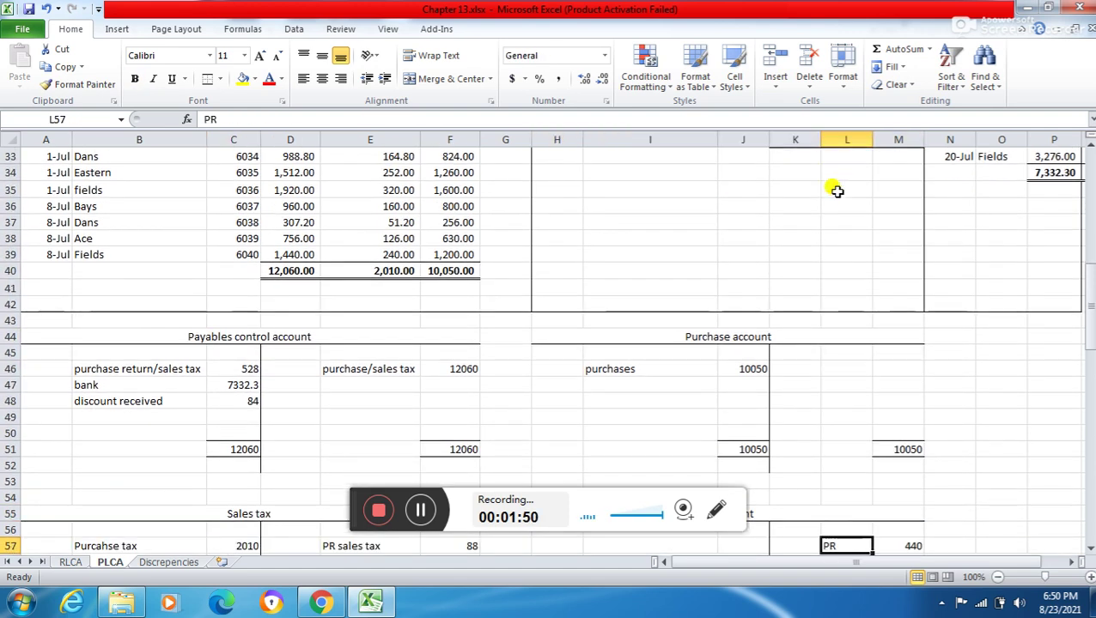
key(Down)
key(Down)
key(Down)
key(Down)
key(Down)
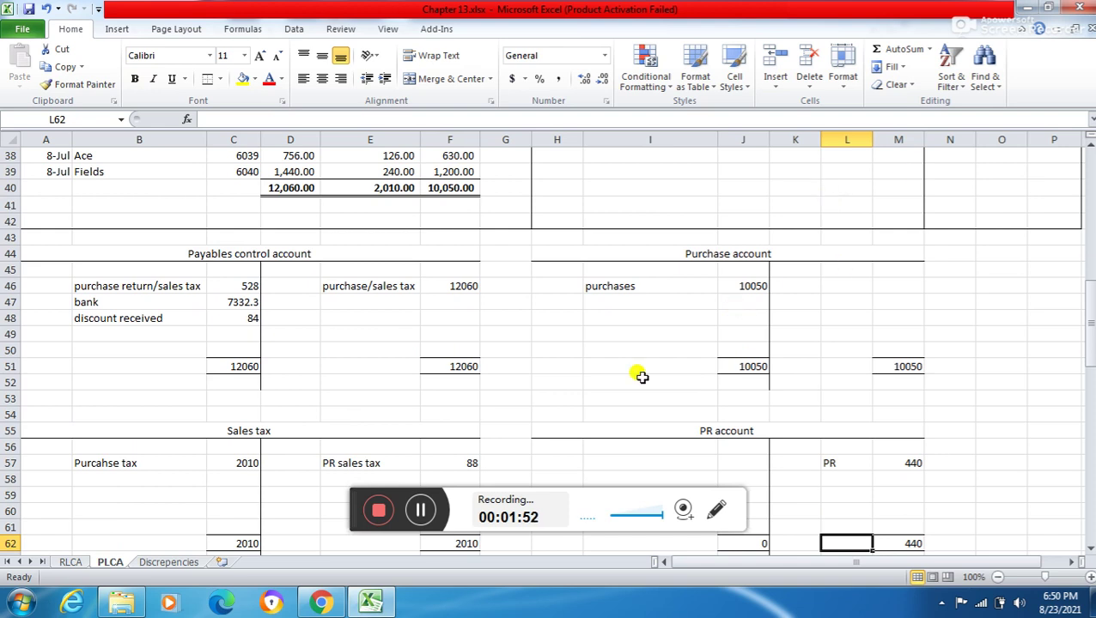
drag(470, 462, 873, 457)
click(881, 462)
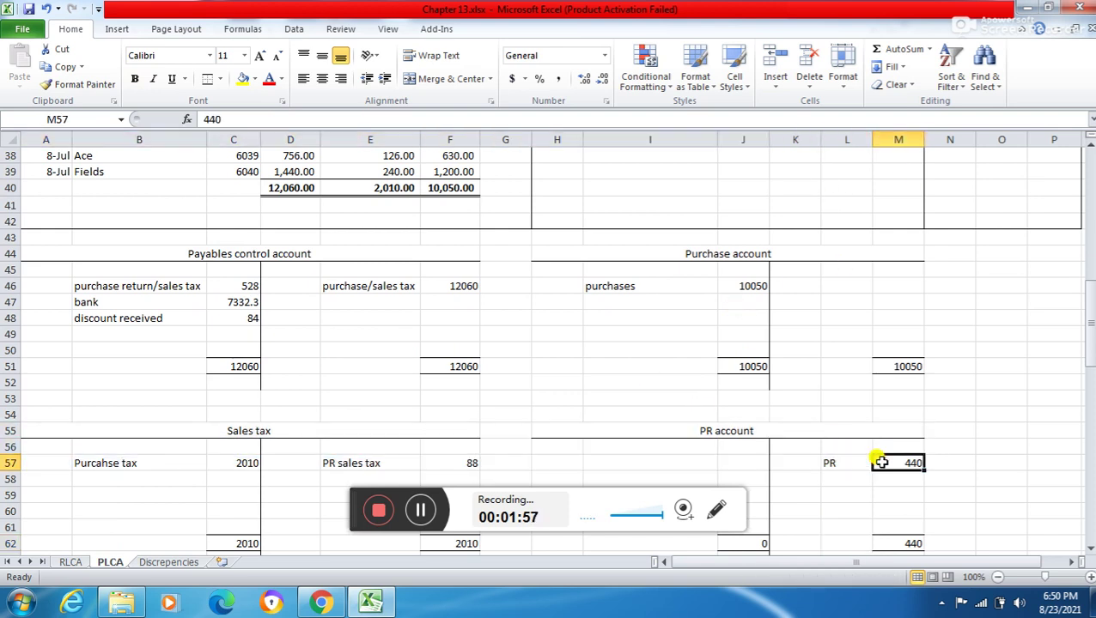
click(462, 464)
drag(462, 465, 839, 461)
click(846, 463)
click(884, 463)
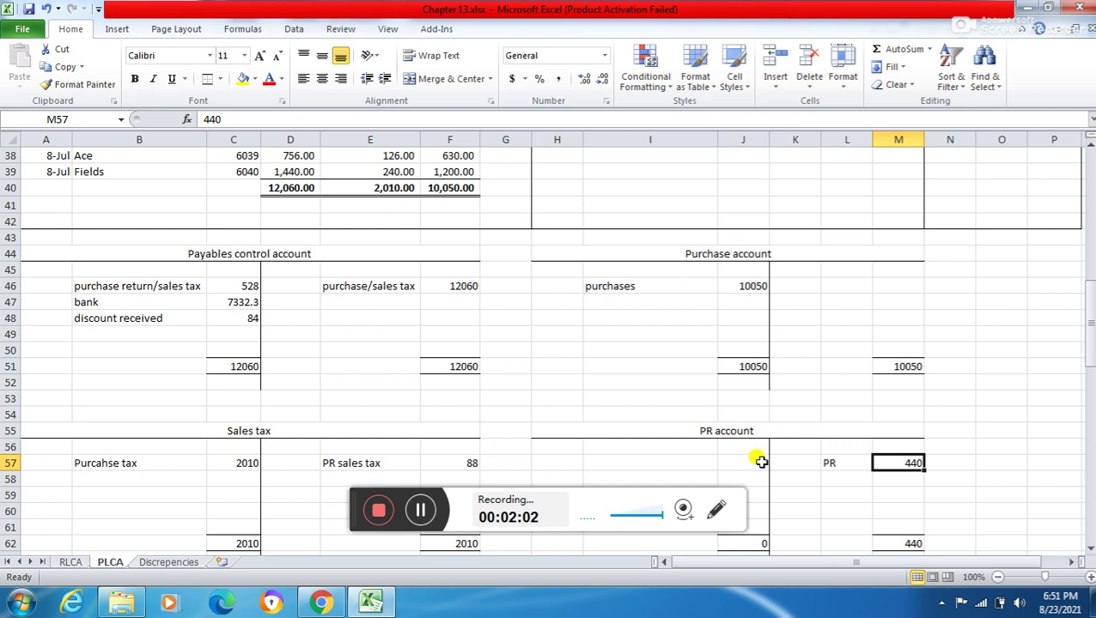
ctrl+click(473, 462)
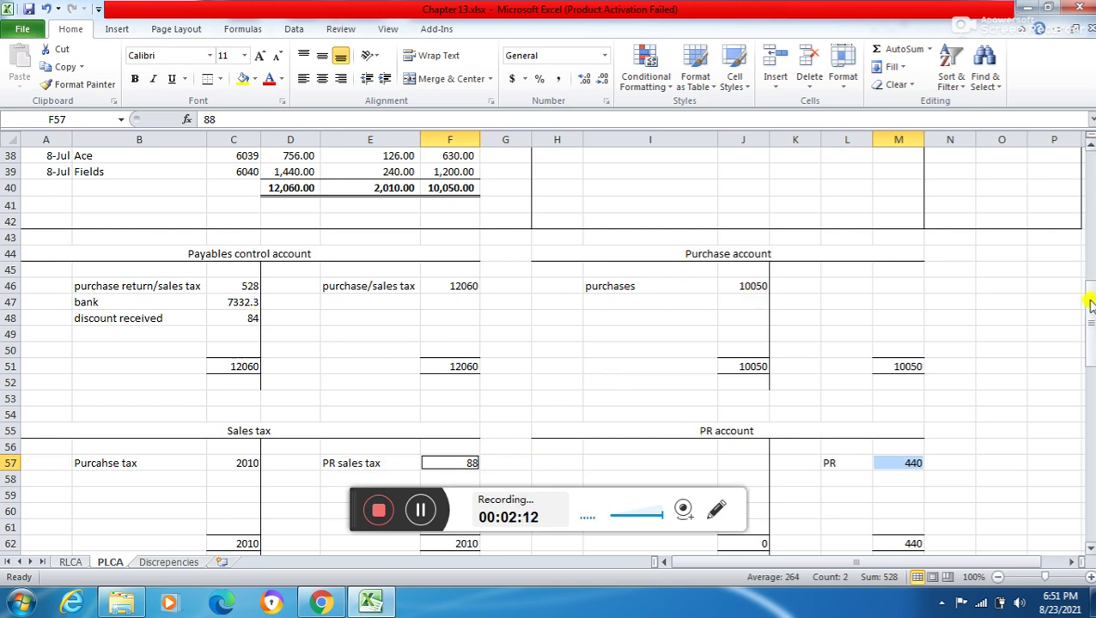
- Examine the discount received entry in the payables control account alongside the Discount received account
drag(1089, 304, 1089, 333)
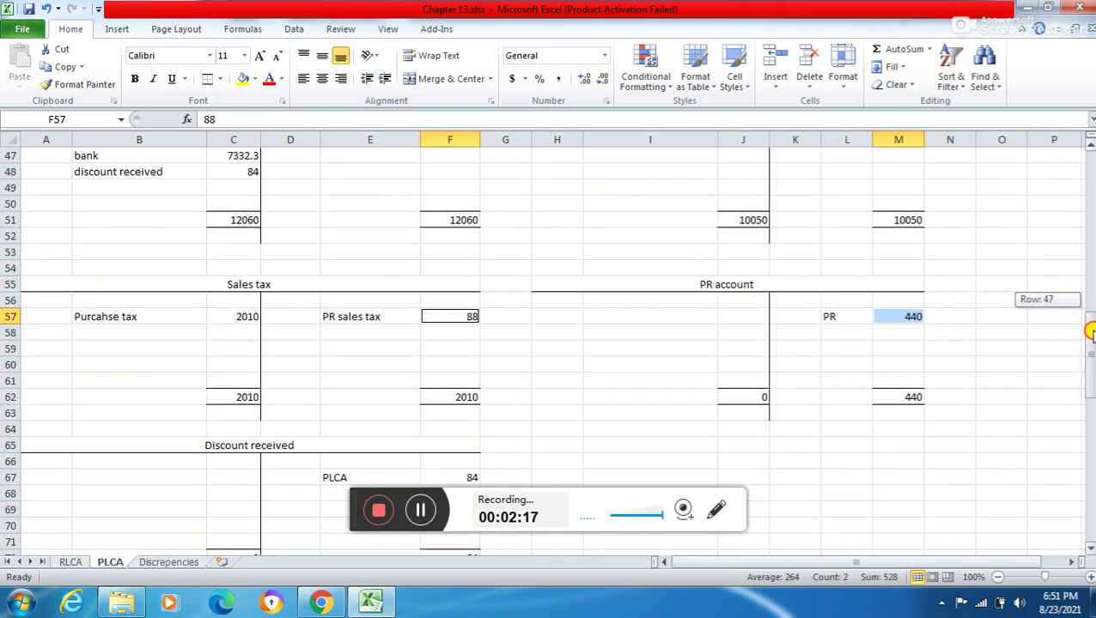
click(244, 172)
key(Up)
key(Up)
key(Up)
key(Up)
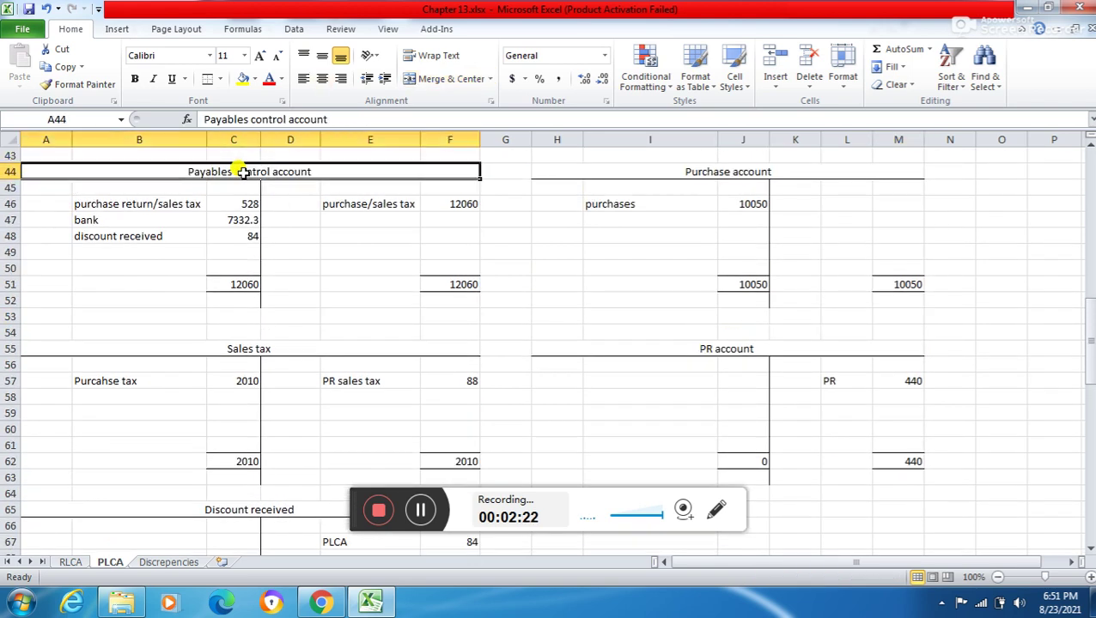
key(Down)
key(Down)
key(Down)
key(Down)
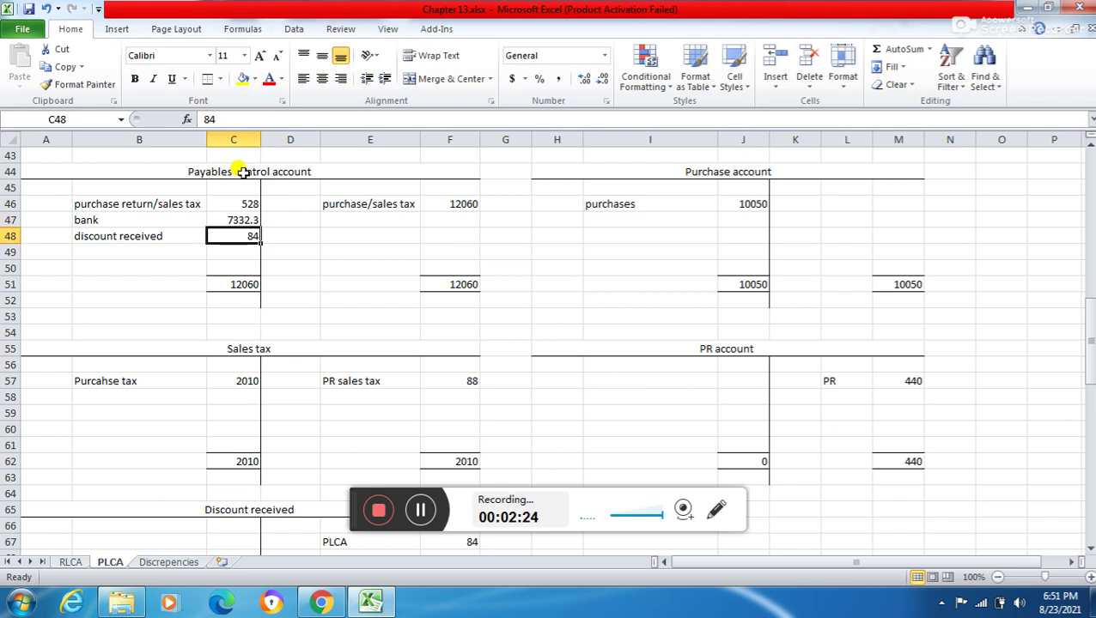
- Examine the PLCA entry in the Discount received account
key(Down)
key(Down)
key(Down)
key(Down)
key(Down)
key(Down)
key(Down)
key(Down)
key(Down)
key(Down)
key(Down)
key(Down)
key(Down)
key(Down)
key(Down)
key(Down)
key(Down)
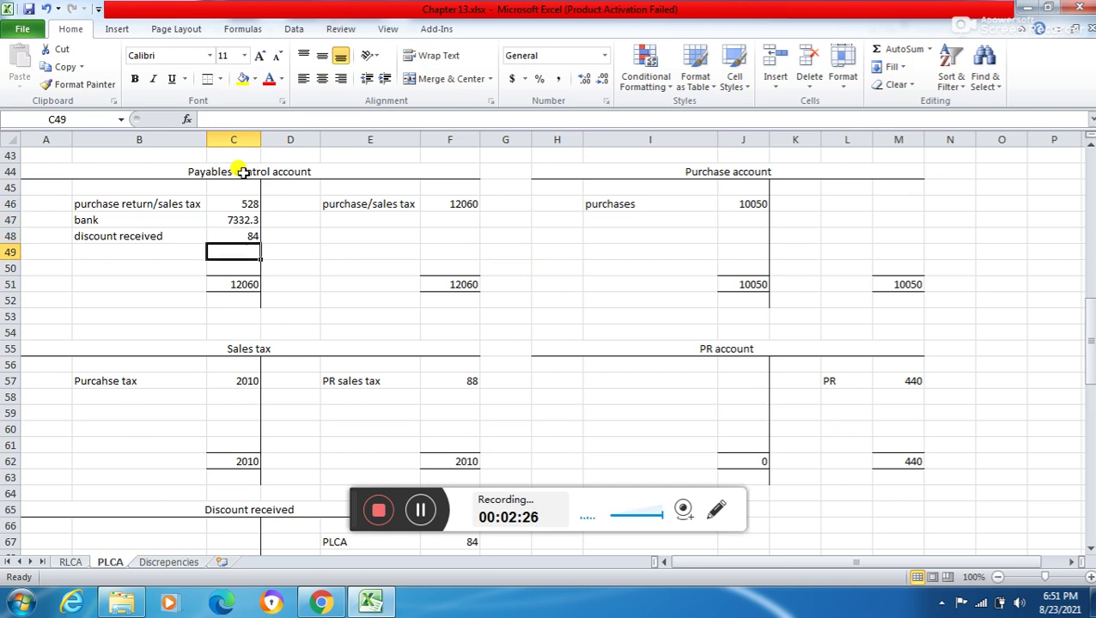
key(Down)
key(Down)
key(Down)
key(Down)
key(Down)
key(Down)
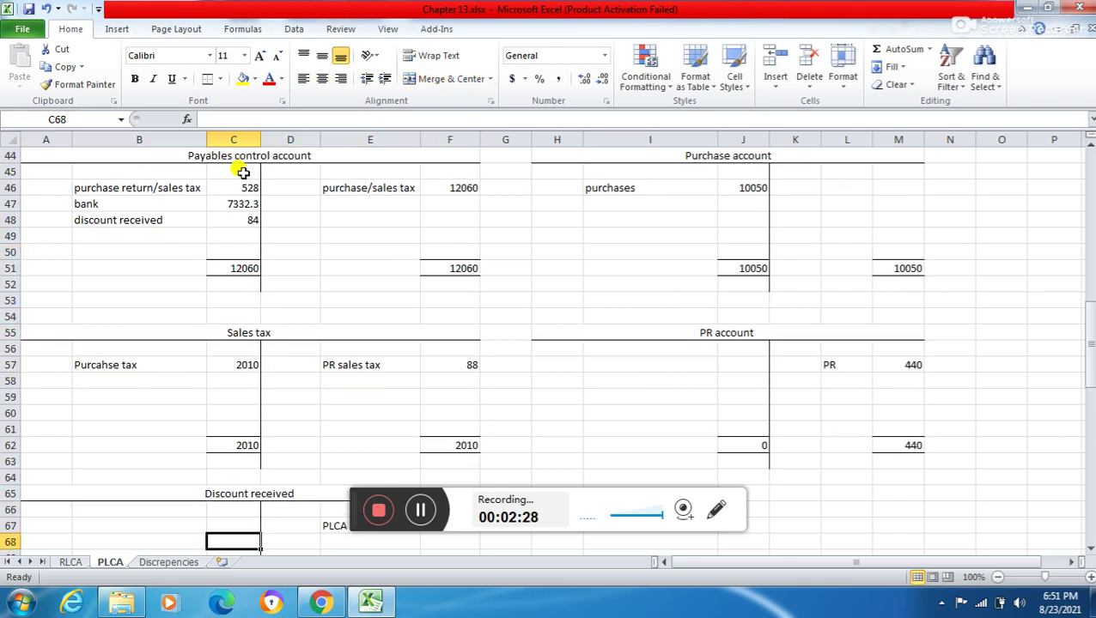
key(Up)
key(Up)
key(Right)
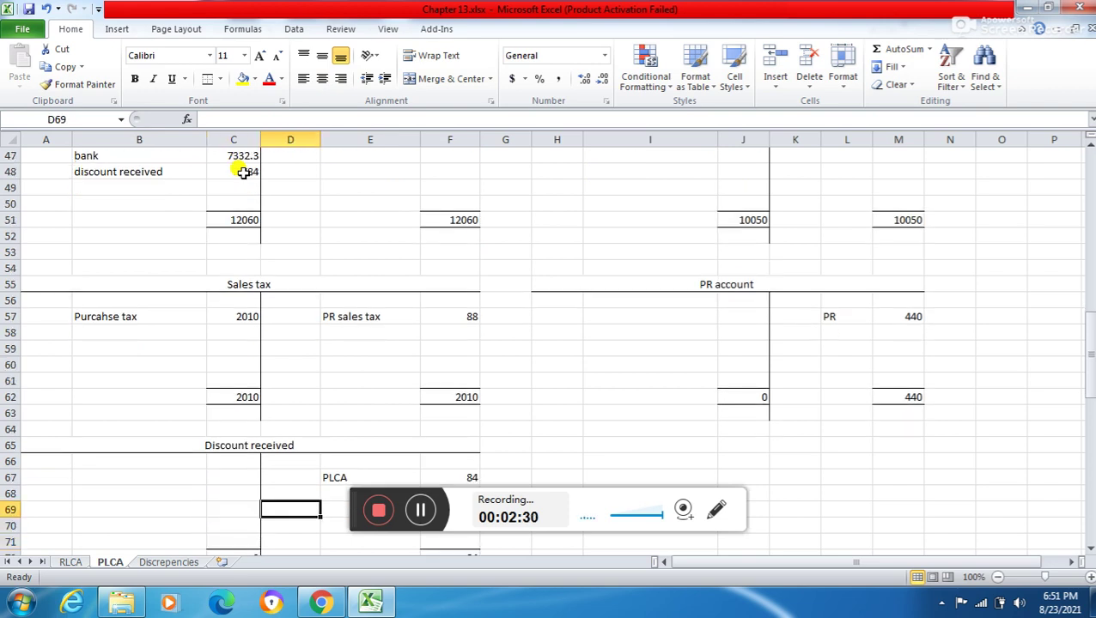
key(Right)
key(Up)
key(Up)
key(Right)
key(Right)
key(Down)
key(Left)
key(Left)
- Inspect the balance c/d calculation in the payables control account below the Discount received account
key(Down)
key(Down)
key(Down)
key(Down)
key(Down)
key(Down)
key(Down)
key(Down)
key(Down)
key(Down)
key(Down)
key(Down)
key(Down)
key(Down)
key(Down)
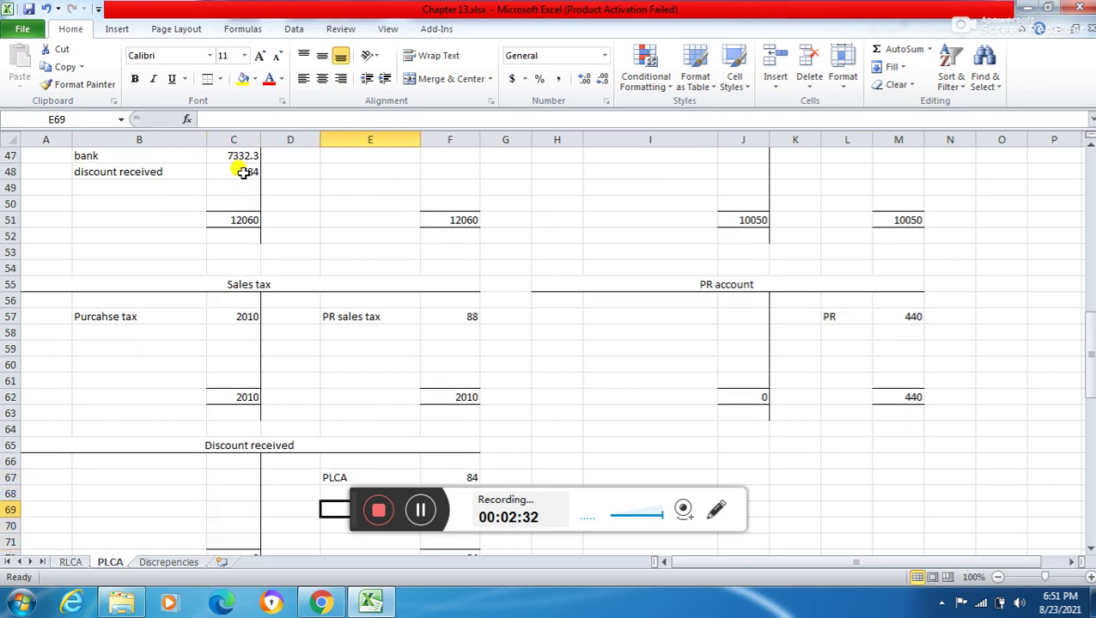
key(Down)
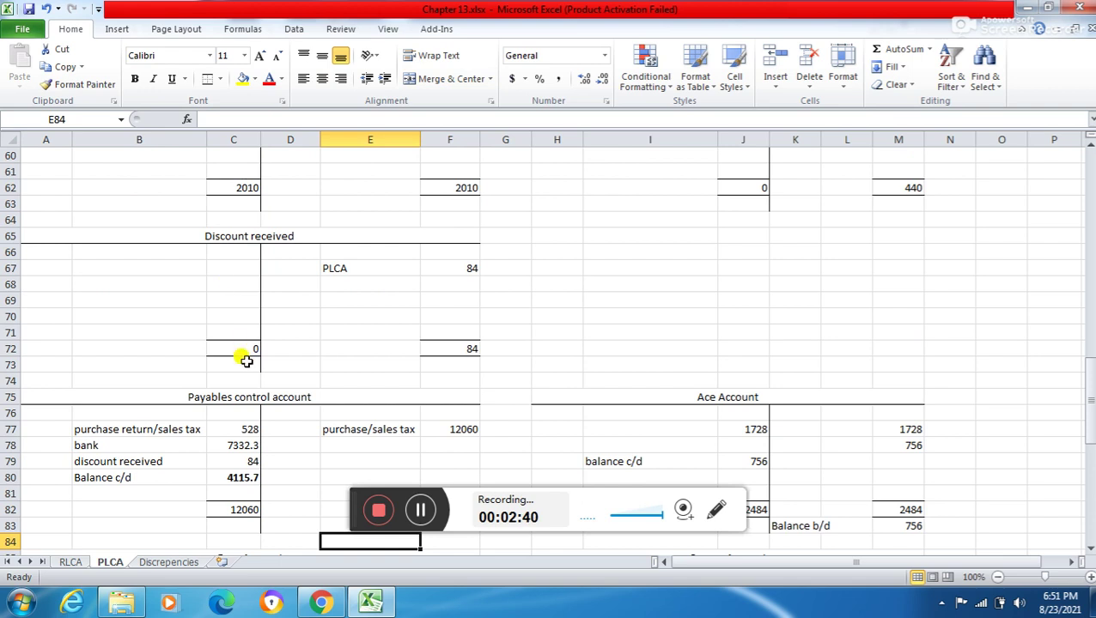
click(220, 476)
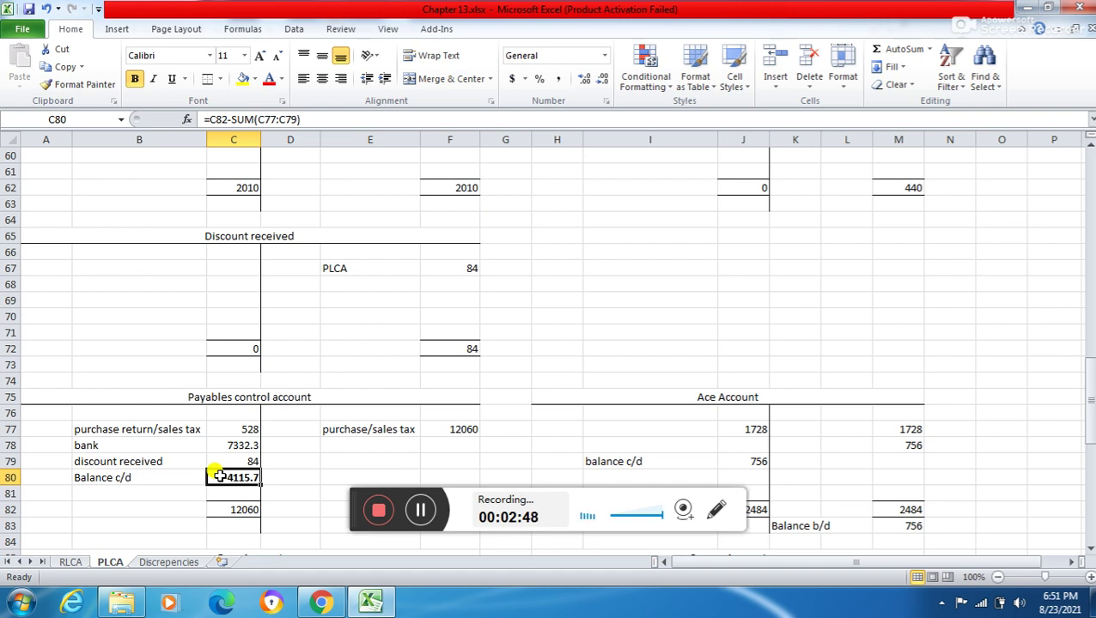
- Look over the individual supplier accounts for Ace, Bays and Campo beside and below the balanced control account
click(660, 442)
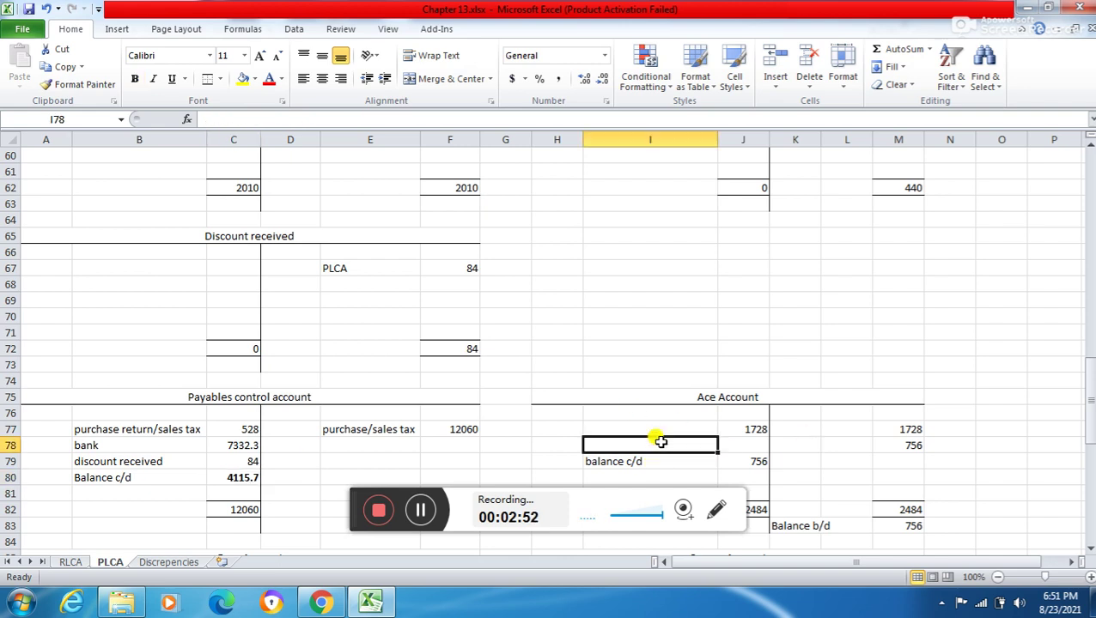
key(Down)
key(Down)
key(Down)
key(Down)
key(Down)
key(Down)
key(Down)
key(Down)
key(Down)
key(Down)
key(Down)
key(Down)
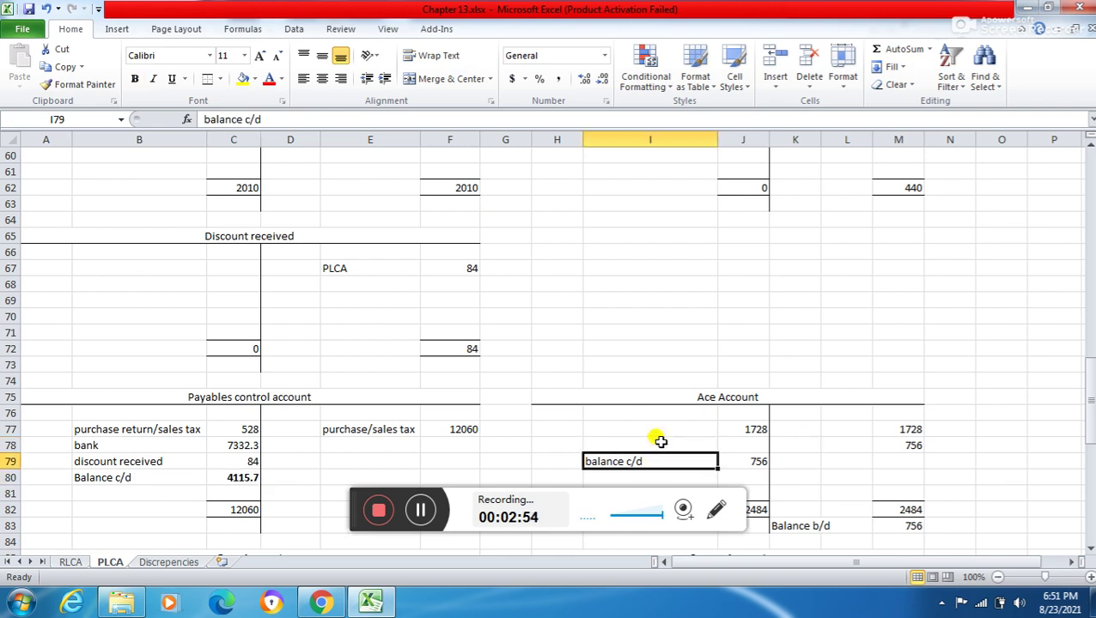
key(Down)
key(Down)
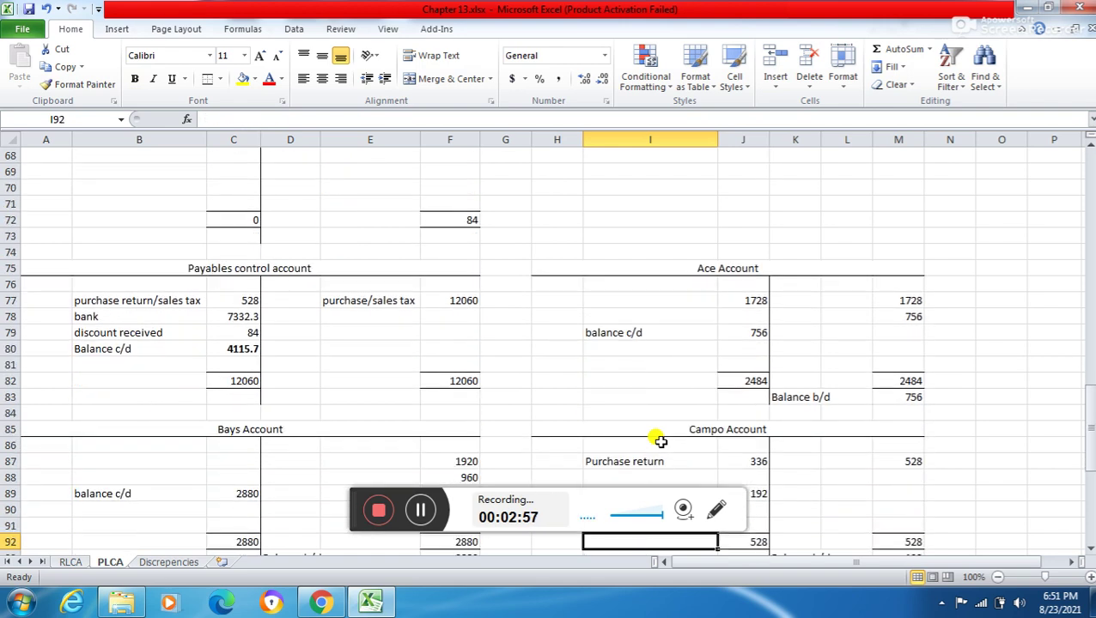
- Trace the debit amount in the Ace Account back to Ace's 1-Jul invoice total in the purchase day book
click(739, 294)
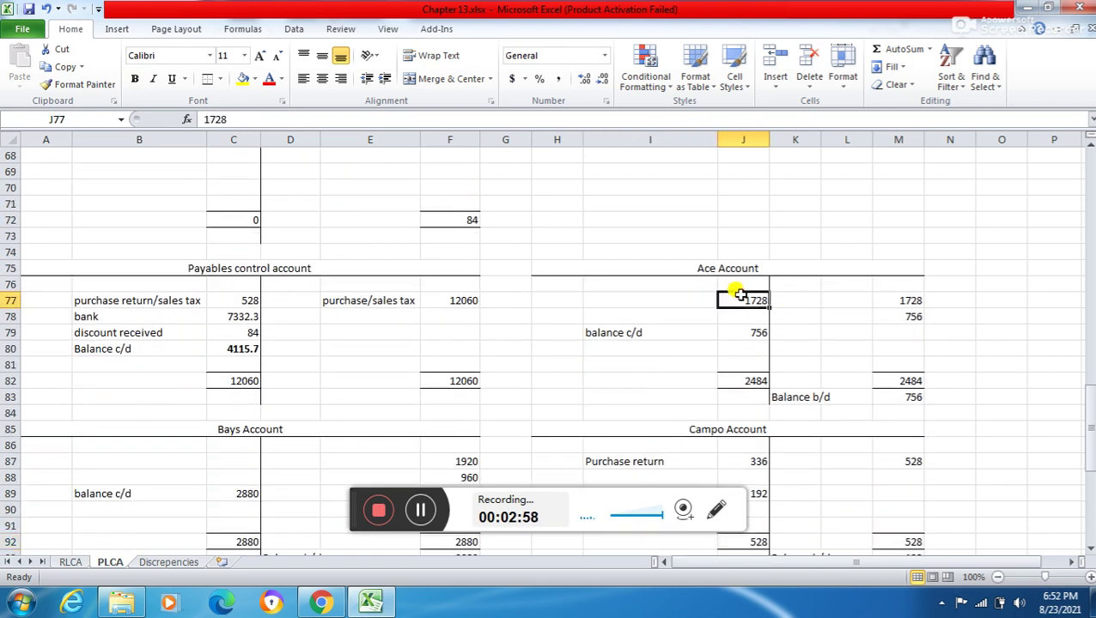
key(Up)
key(Up)
key(Up)
key(Up)
key(Up)
key(Up)
key(Up)
key(Up)
key(Up)
key(Up)
key(Up)
key(Up)
key(Up)
key(Up)
key(Up)
key(Up)
key(Up)
key(Up)
key(Up)
key(Up)
key(Up)
key(Left)
key(Up)
key(Up)
key(Up)
key(Up)
key(Up)
key(Up)
key(Up)
key(Up)
key(Up)
key(Up)
key(Up)
key(Up)
key(Up)
key(Up)
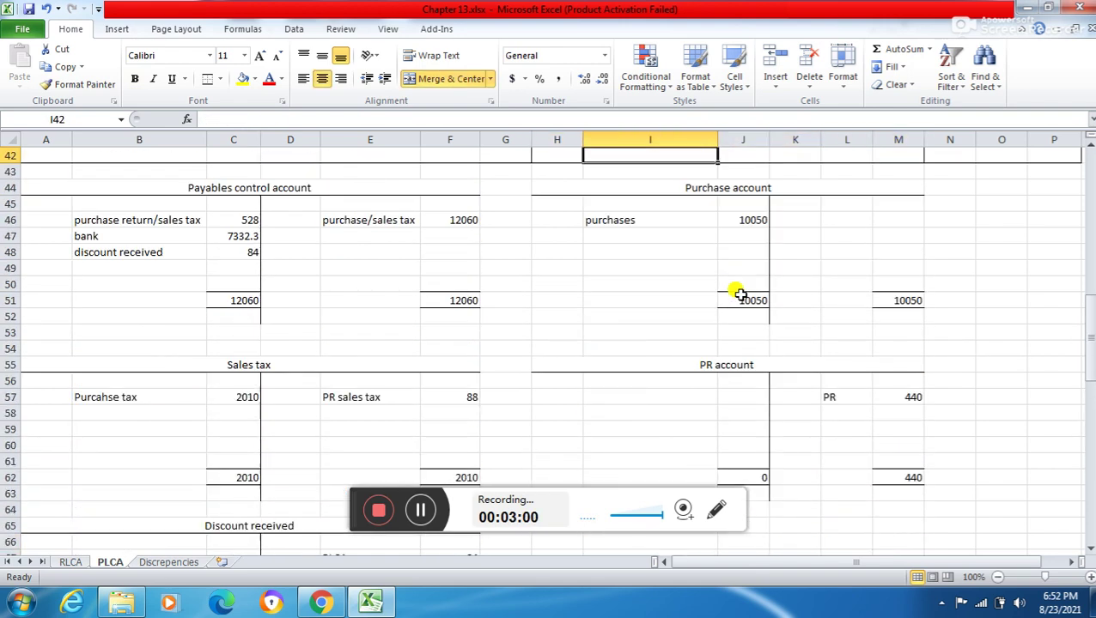
key(Up)
key(Up)
key(Up)
key(Up)
key(Up)
key(Up)
key(Up)
key(Up)
key(Up)
key(Left)
key(Left)
key(Left)
key(Left)
key(Left)
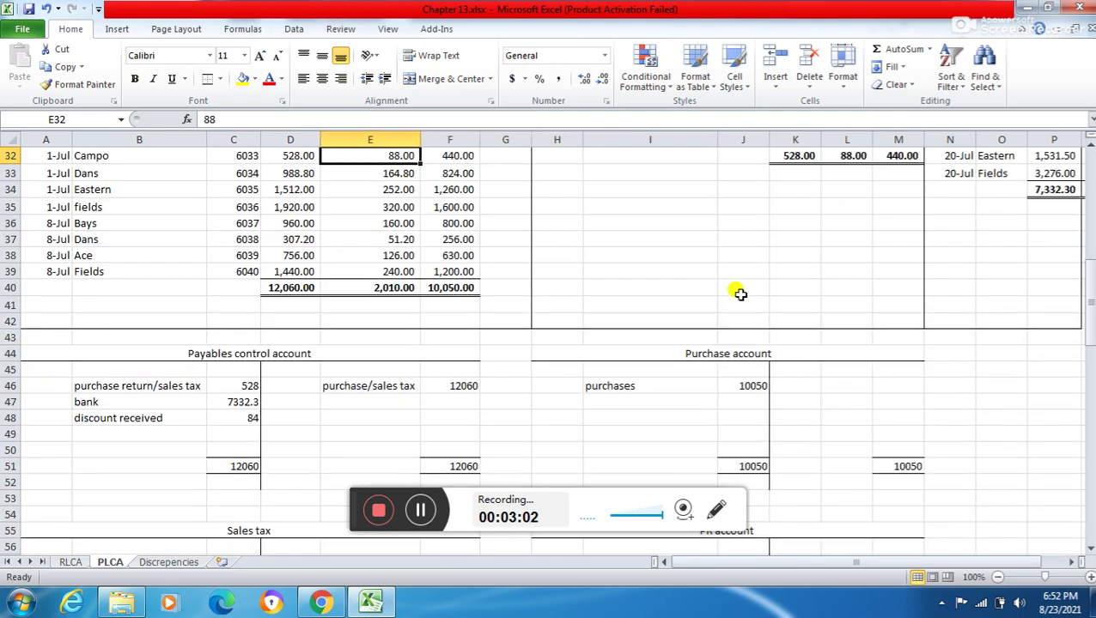
key(Up)
key(Up)
key(Up)
key(Down)
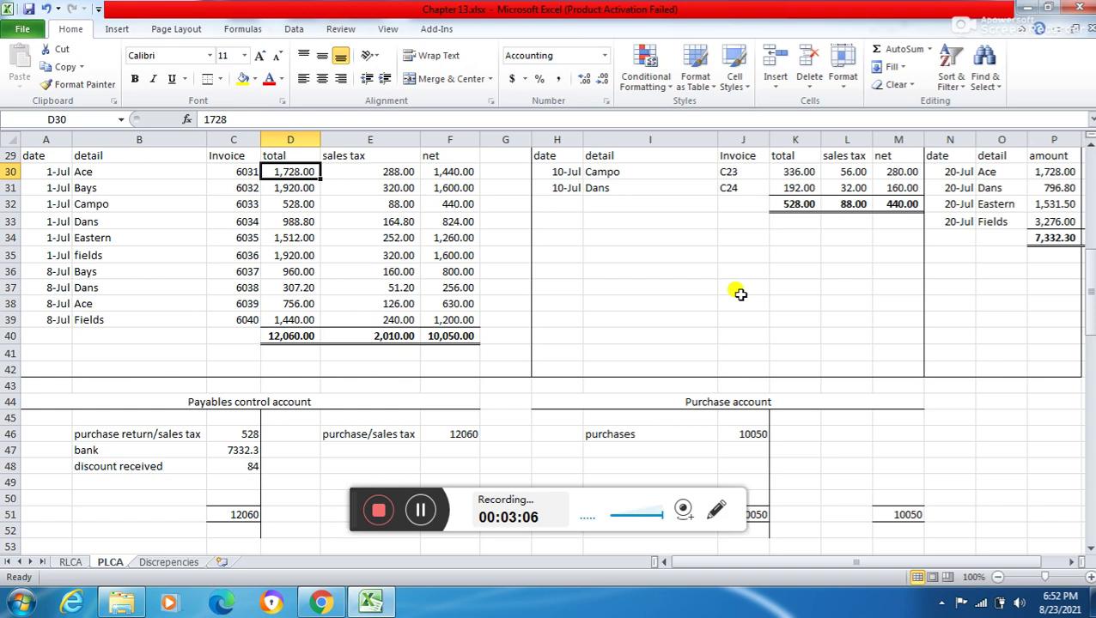
- Check the returns day book and the 20-Jul payments list for entries belonging to Ace
key(Right)
key(Right)
key(Right)
key(Right)
key(Right)
key(Right)
key(Right)
key(Right)
key(Left)
key(Left)
key(Right)
key(Right)
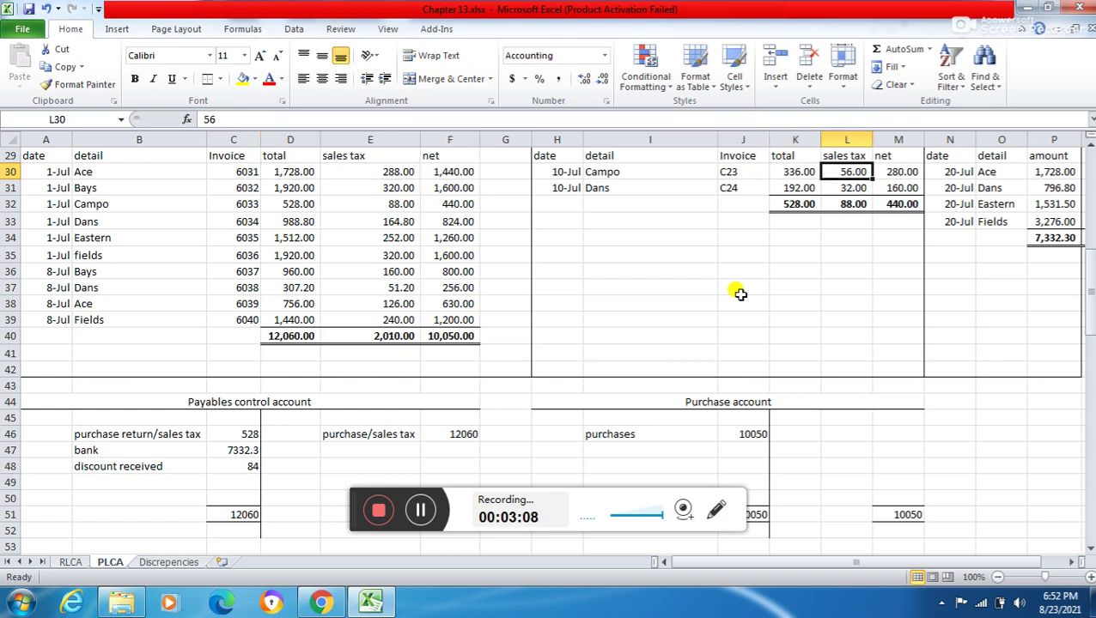
key(Right)
key(Right)
key(Right)
key(Right)
key(Right)
key(Left)
key(Left)
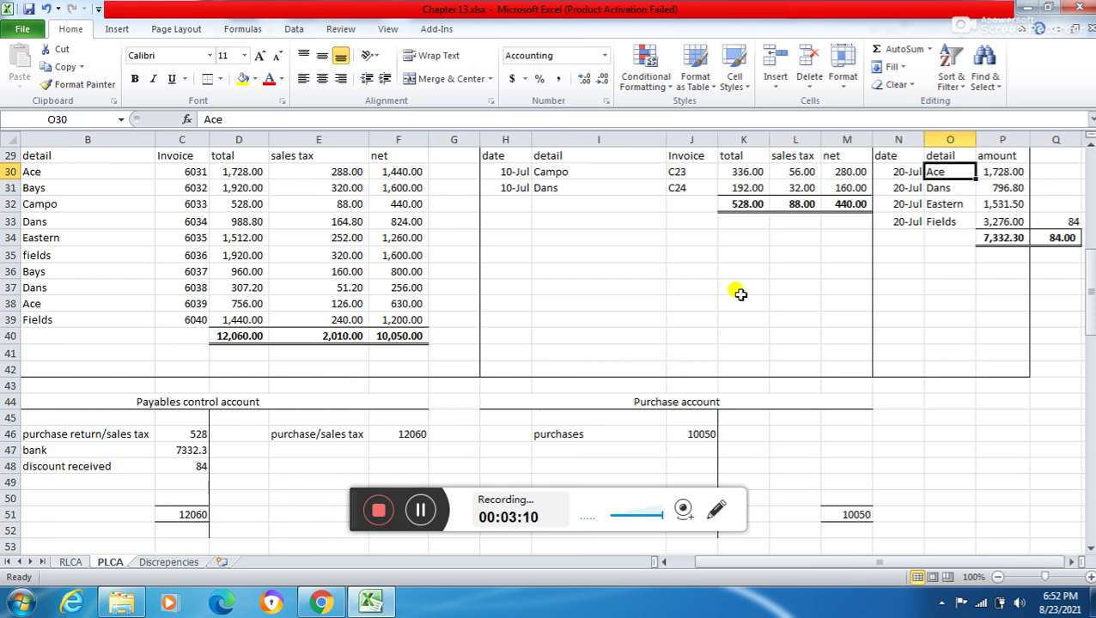
- Look through the 8-Jul invoices and their totals in the purchase day book for a further Ace entry
key(Left)
key(Left)
key(Left)
key(Left)
key(Left)
key(Left)
key(Left)
key(Left)
key(Left)
key(Left)
key(Left)
key(Left)
key(Left)
key(Left)
key(Down)
key(Down)
key(Down)
key(Down)
key(Down)
key(Down)
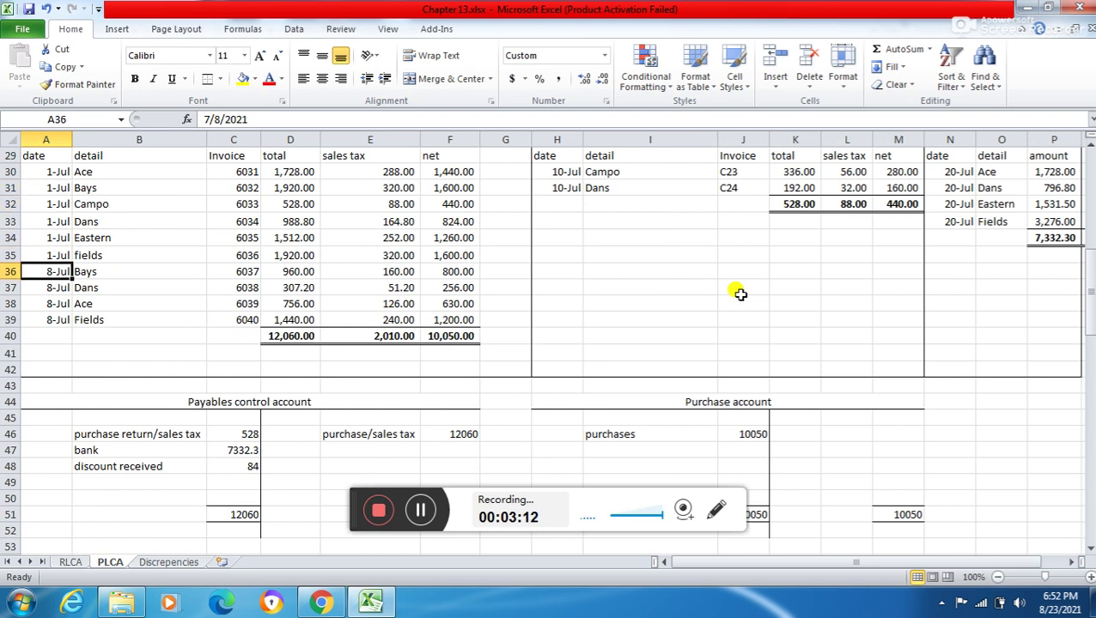
key(Right)
key(Right)
key(Right)
key(Down)
key(Down)
key(Down)
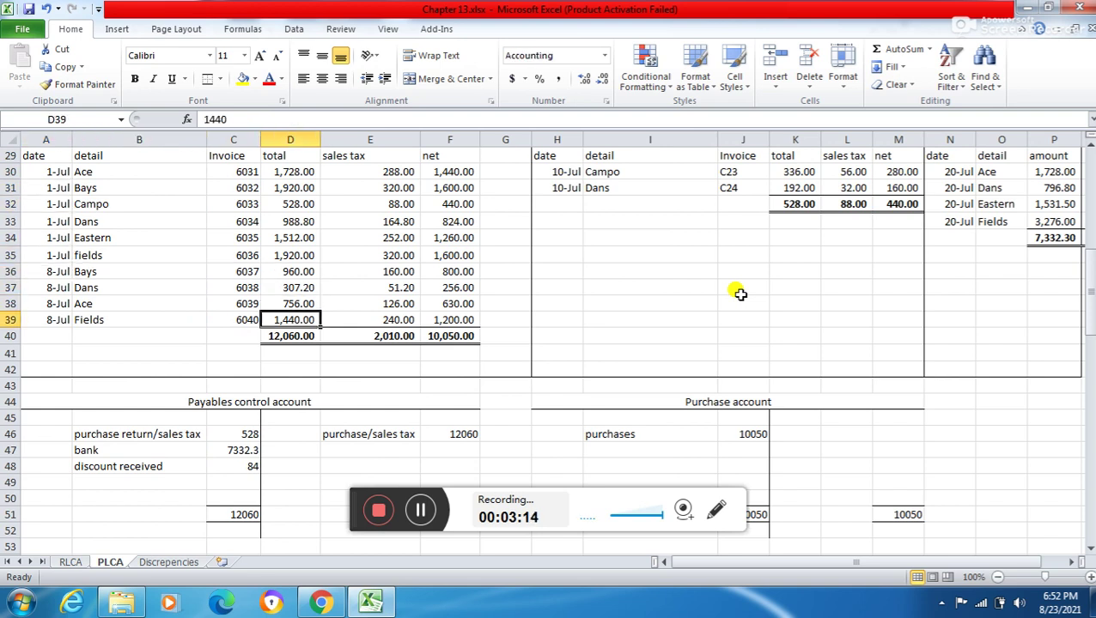
- Examine the debit and credit entries in the Ace Account beside the balanced payables control account
key(Down)
key(Down)
key(Down)
key(Down)
key(Down)
key(Down)
key(Down)
key(Down)
key(Down)
key(Down)
key(Down)
key(Down)
key(Page_Down)
key(Down)
key(Down)
key(Right)
key(Right)
key(Right)
key(Right)
key(Right)
key(Right)
key(Right)
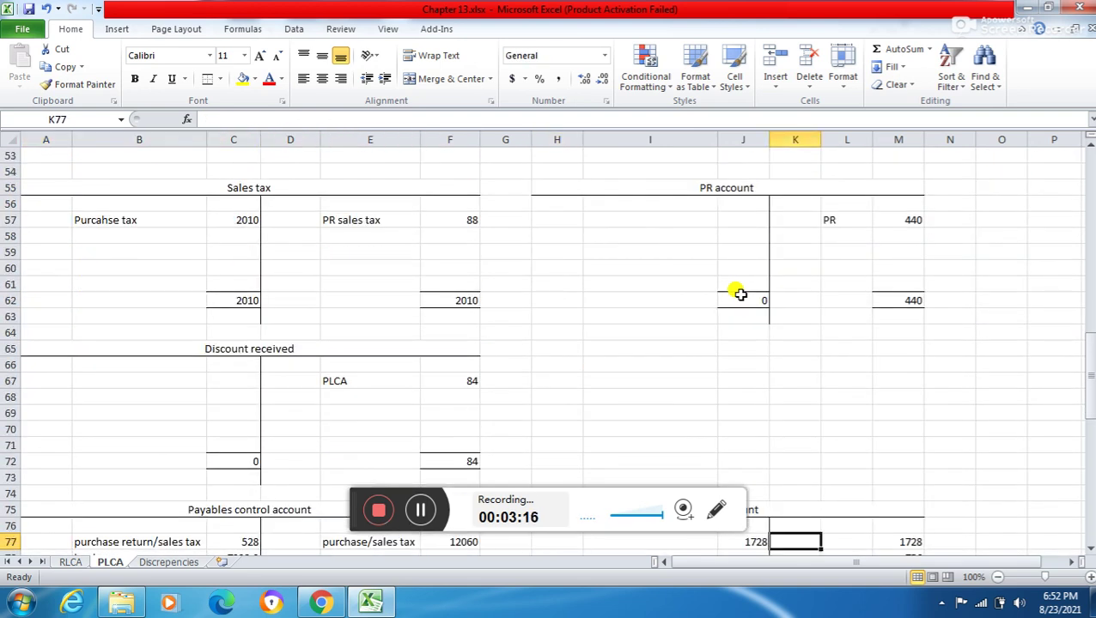
key(Down)
key(Down)
key(Down)
key(Down)
key(Down)
key(Down)
key(Up)
key(Up)
key(Up)
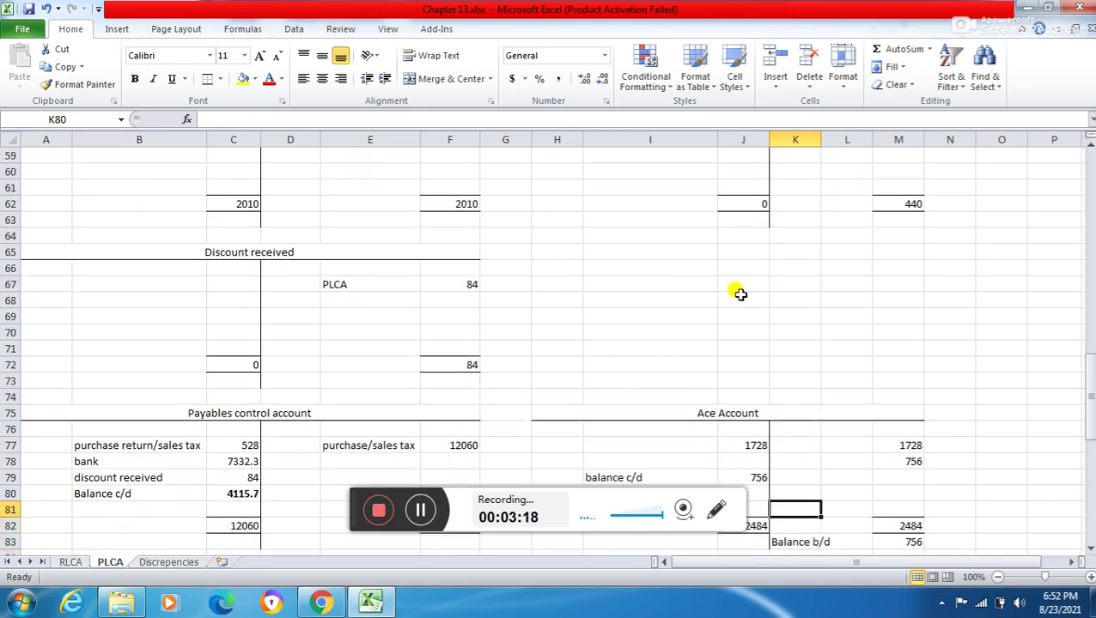
key(Up)
key(Up)
key(Up)
key(Right)
key(Right)
key(Left)
key(Left)
key(Left)
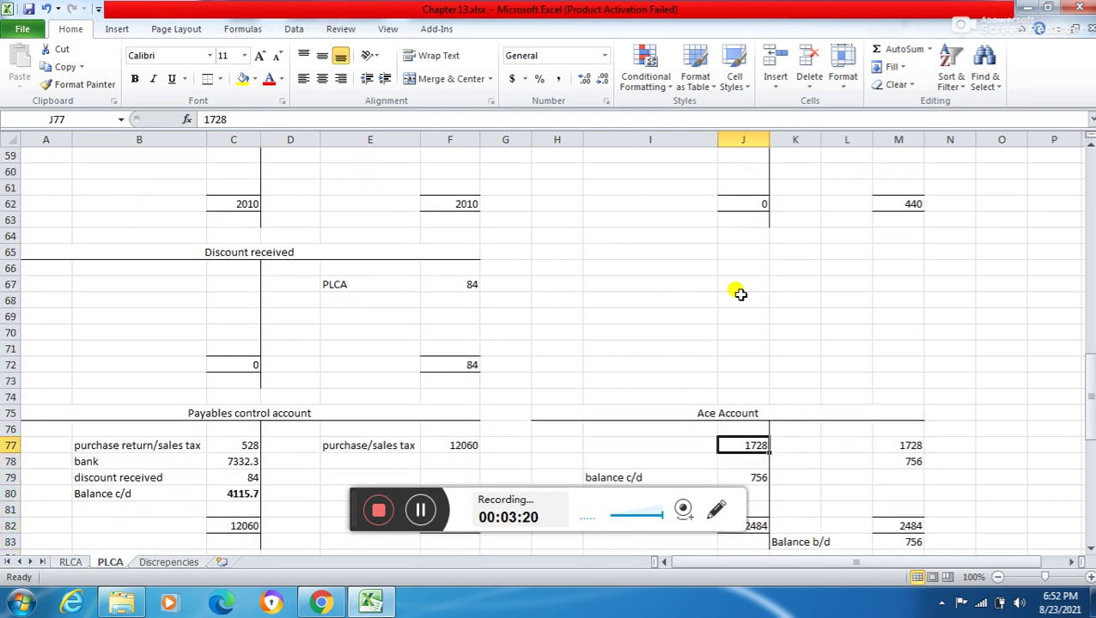
key(Right)
key(Right)
key(Right)
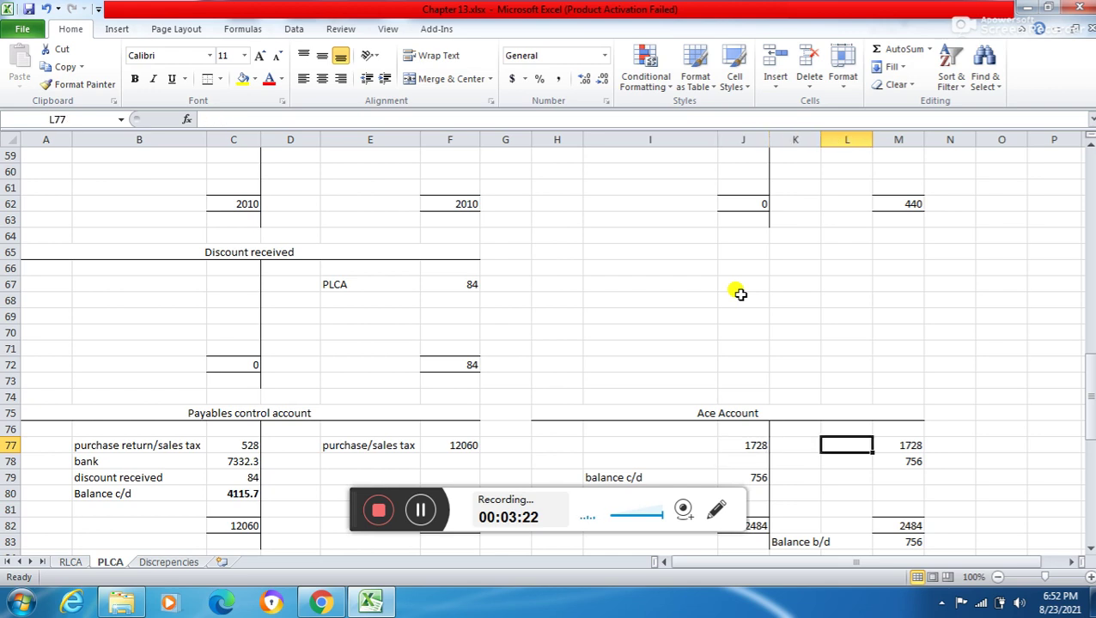
key(Down)
key(Up)
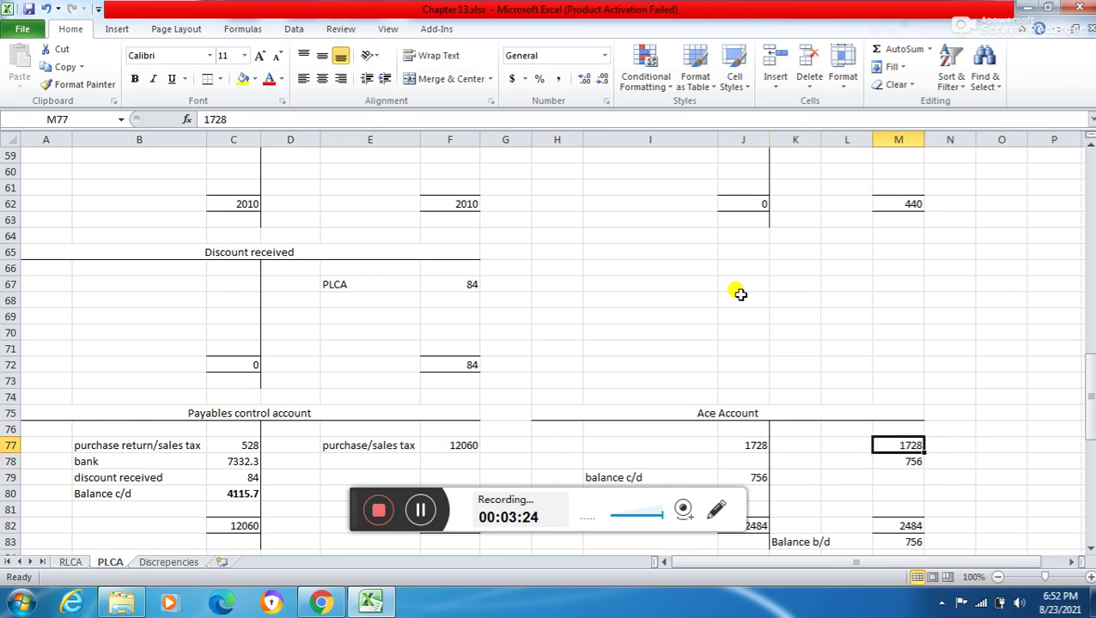
key(Down)
key(Up)
key(Up)
key(Up)
- Read down the credit side of the Ace Account to its balance b/d and on through the Campo Account
key(Down)
key(Down)
key(Down)
key(Down)
key(Down)
key(Down)
key(Down)
key(Down)
key(Down)
key(Down)
key(Down)
key(Down)
key(Down)
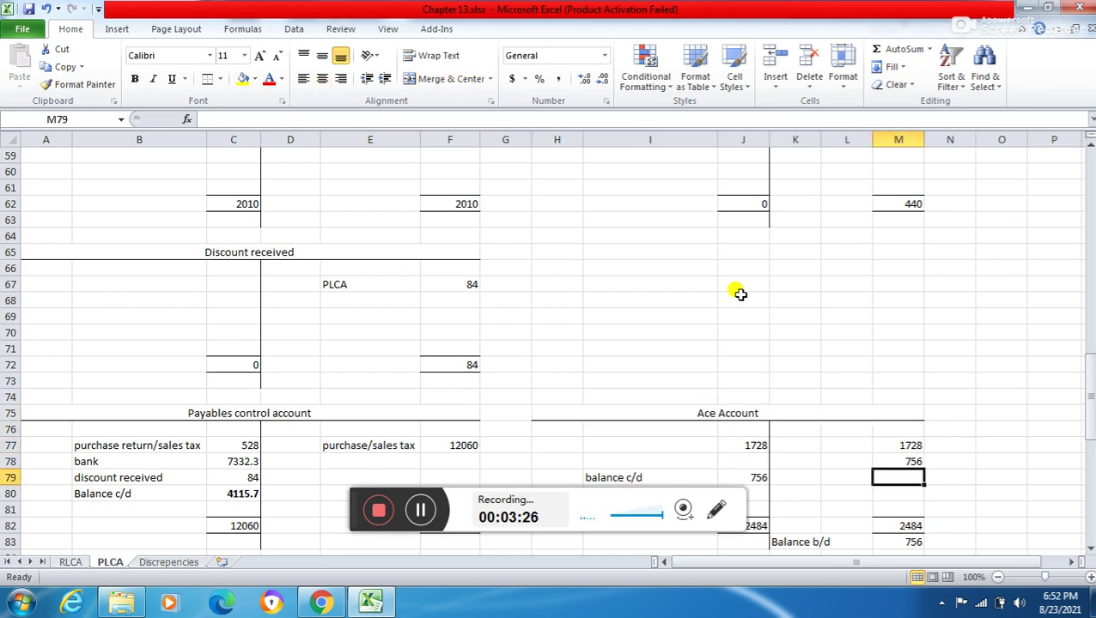
key(Down)
key(Down)
key(Down)
key(Down)
key(Down)
key(Down)
key(Down)
key(Down)
key(Down)
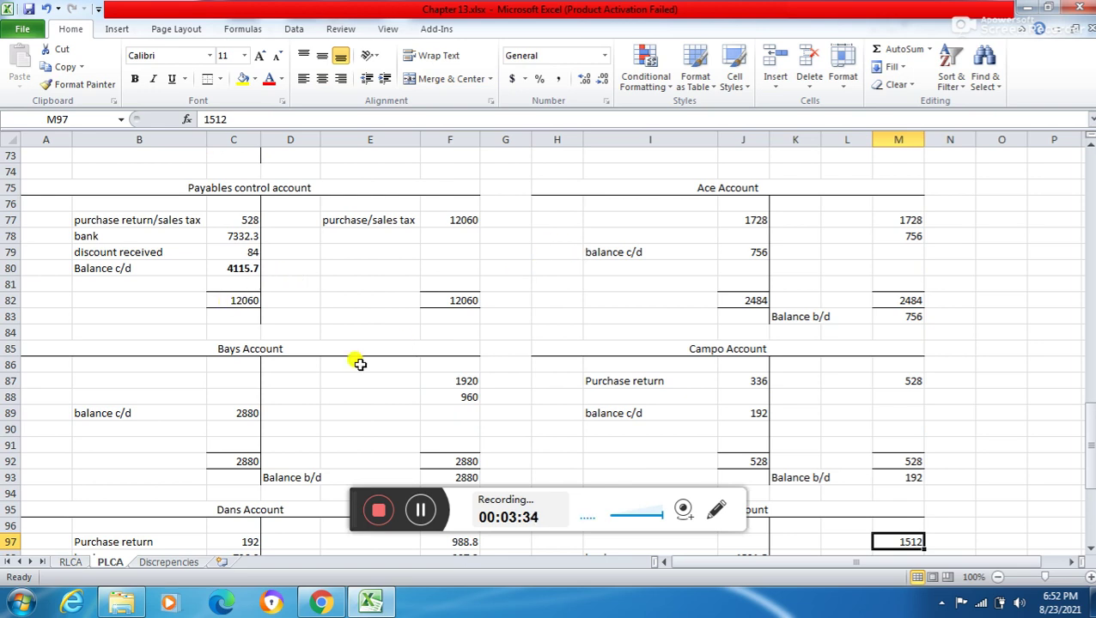
- Look over the Bays, Campo, Dans and Eastern accounts with their returns, bank entries and balances
click(321, 384)
key(Down)
key(Down)
key(Down)
key(Down)
key(Down)
key(Down)
key(Down)
key(Down)
key(Down)
key(Down)
key(Down)
key(Down)
key(Down)
key(Down)
key(Down)
key(Down)
key(Down)
key(Down)
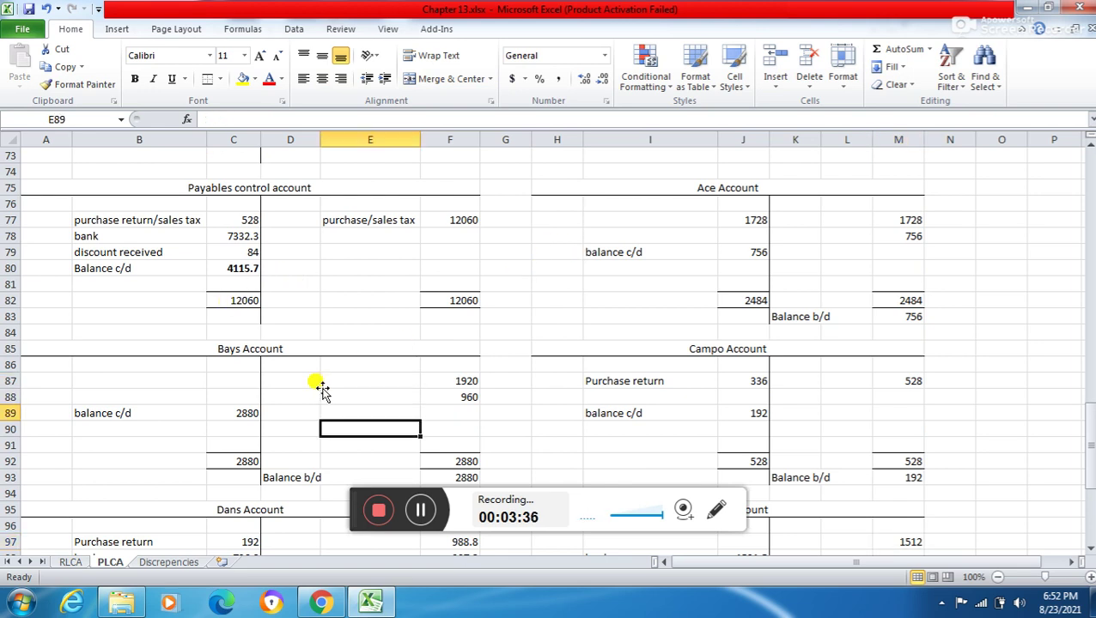
key(Down)
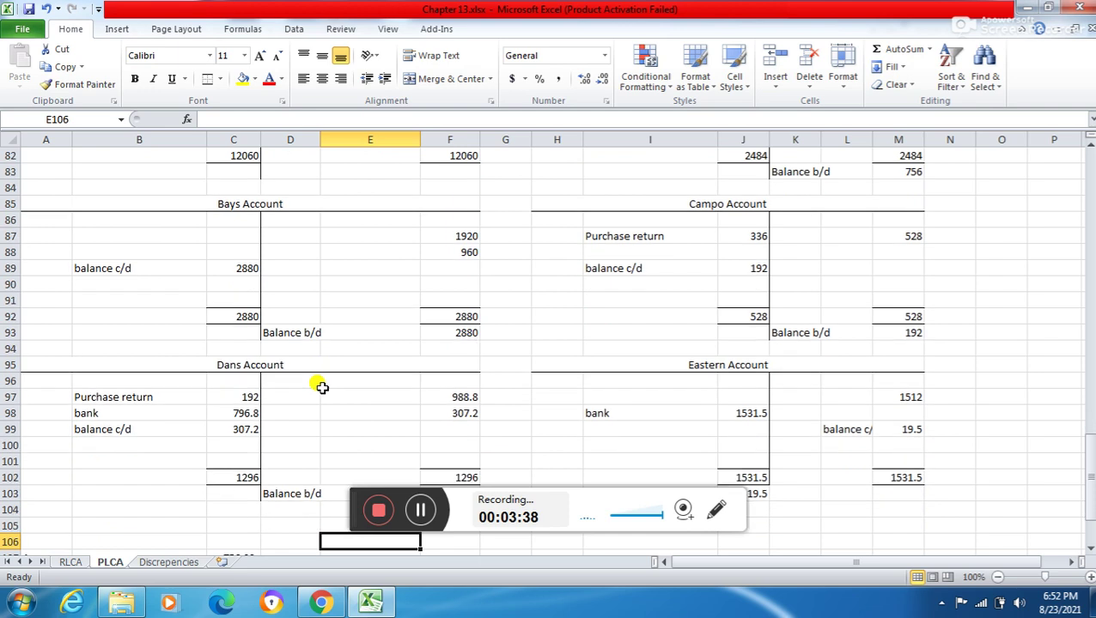
- Select the Ace to Eastern balances in the supplier balance list below the accounts to check their sum
key(Down)
key(Down)
key(Down)
key(Down)
key(Down)
key(Down)
key(Down)
key(Down)
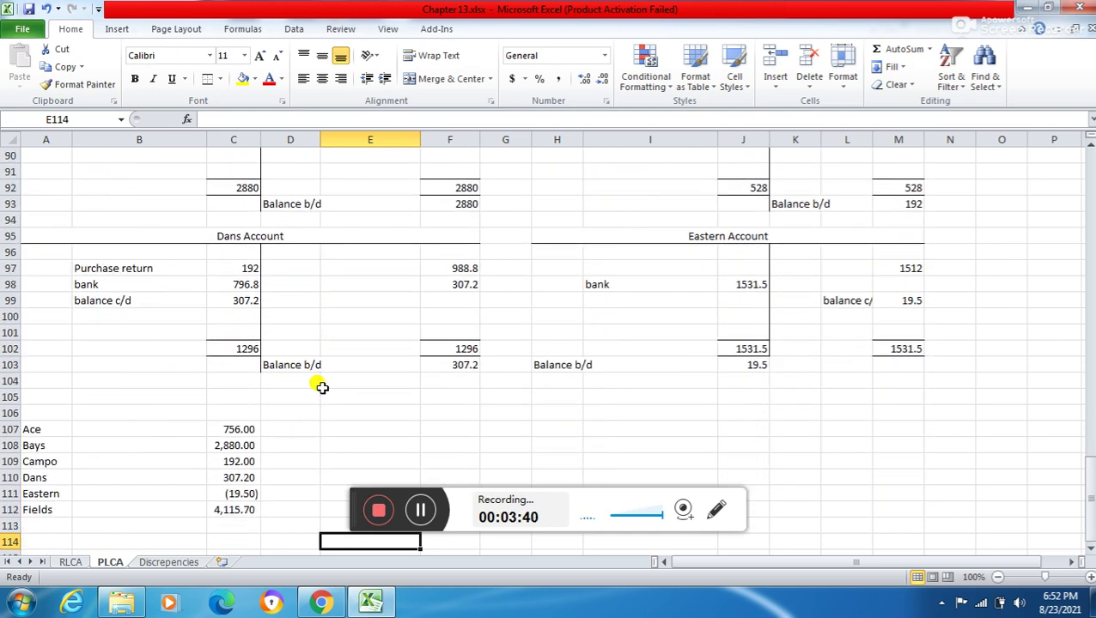
click(238, 429)
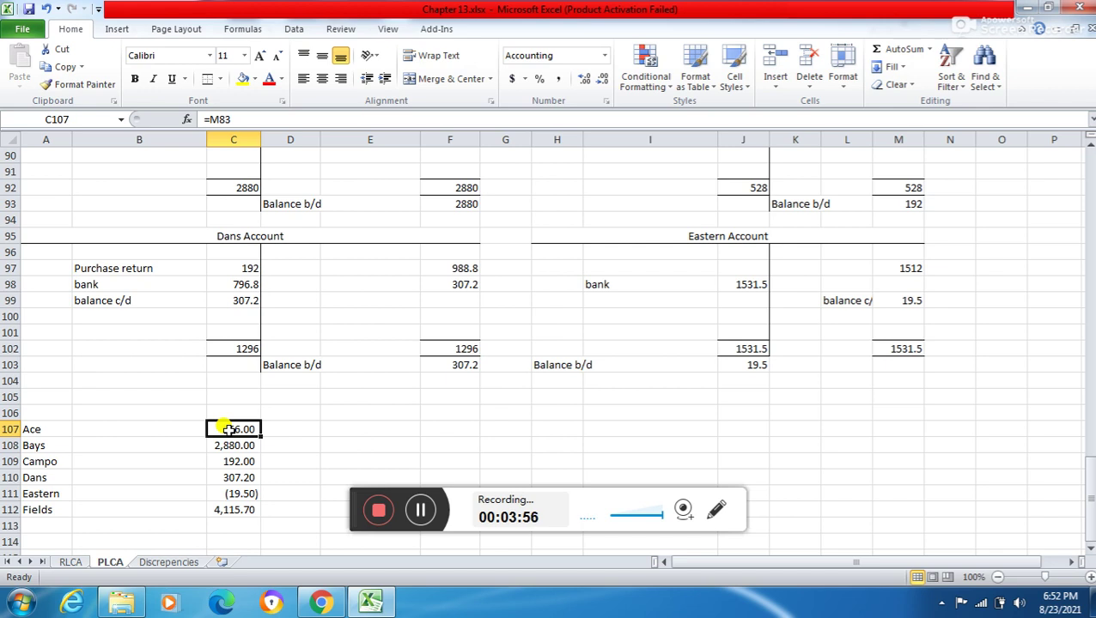
drag(227, 429, 231, 494)
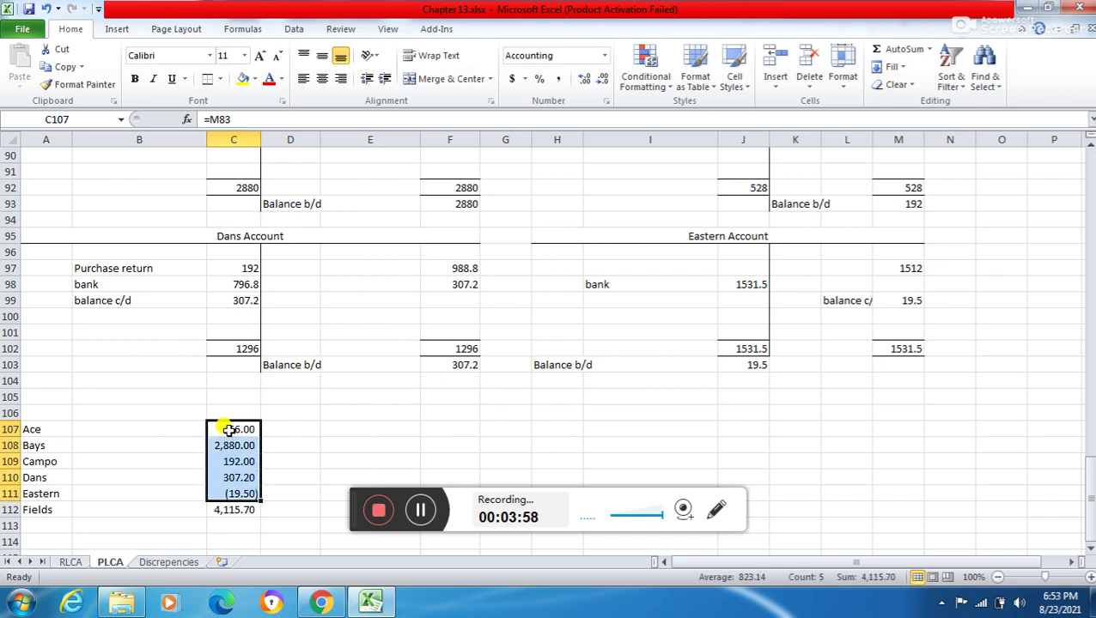
- Trace Eastern's listed balance to the Eastern Account's balance b/d and inspect the total formula under the supplier balances
click(240, 491)
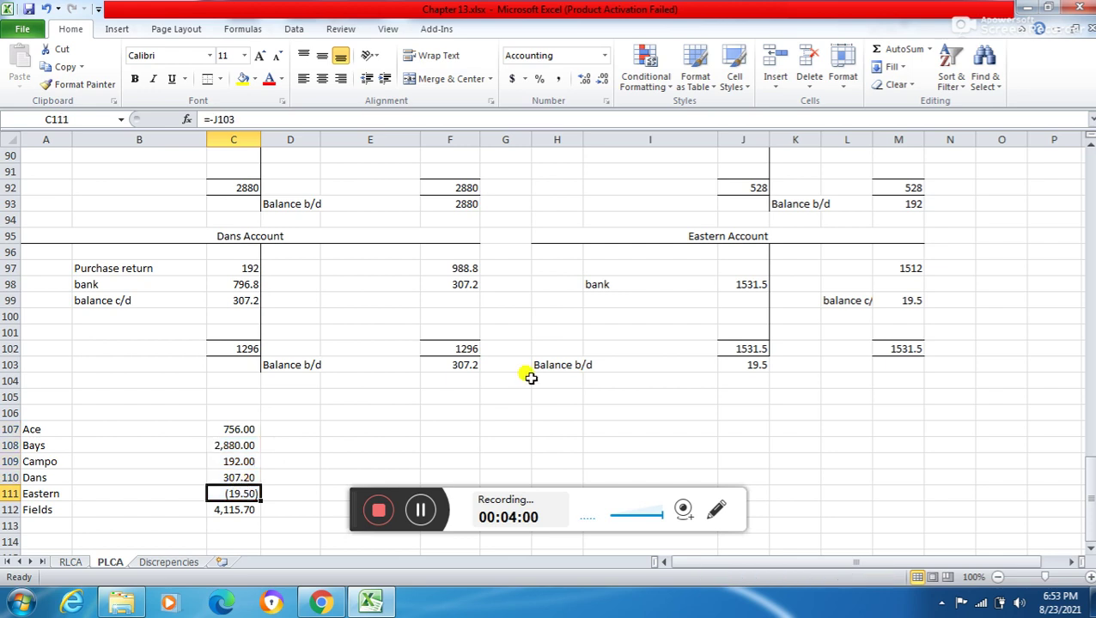
click(719, 362)
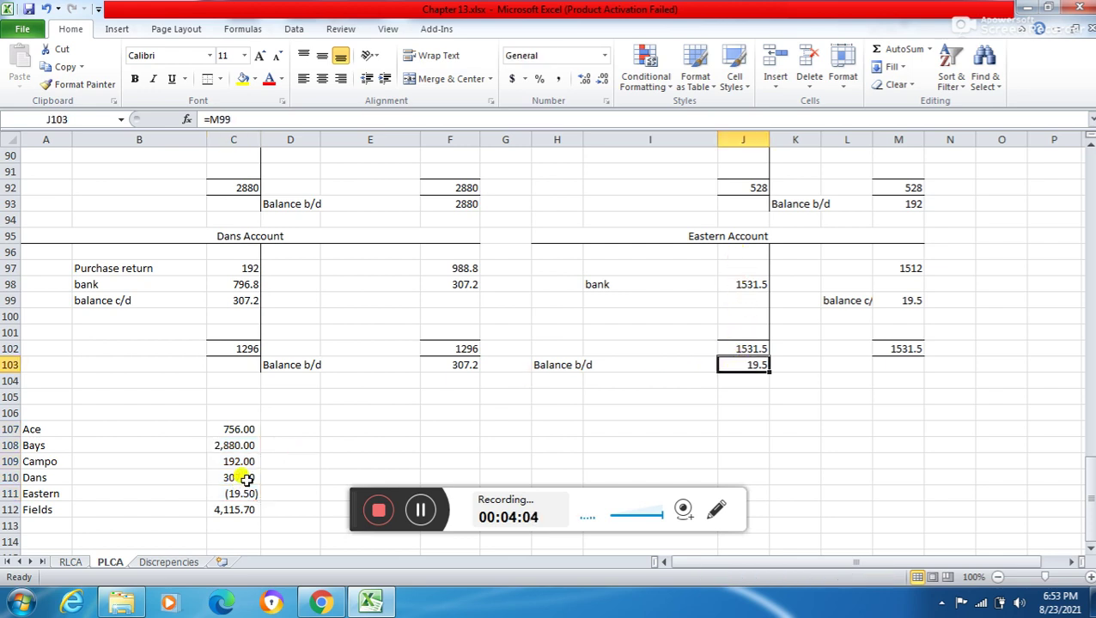
click(211, 511)
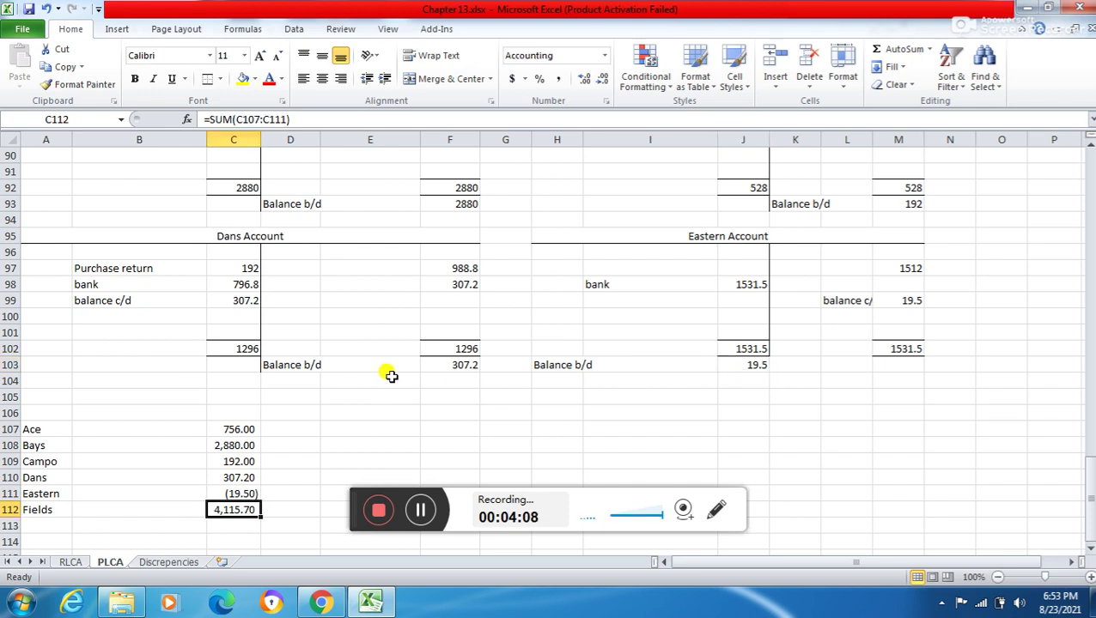
- Compare the supplier balance list's total with the Balance c/d in the payables control account
key(Up)
key(Up)
key(Up)
key(Up)
key(Up)
key(Up)
key(Up)
key(Up)
key(Up)
key(Up)
key(Up)
key(Up)
key(Up)
key(Up)
key(Up)
key(Up)
key(Up)
key(Up)
key(Up)
key(Up)
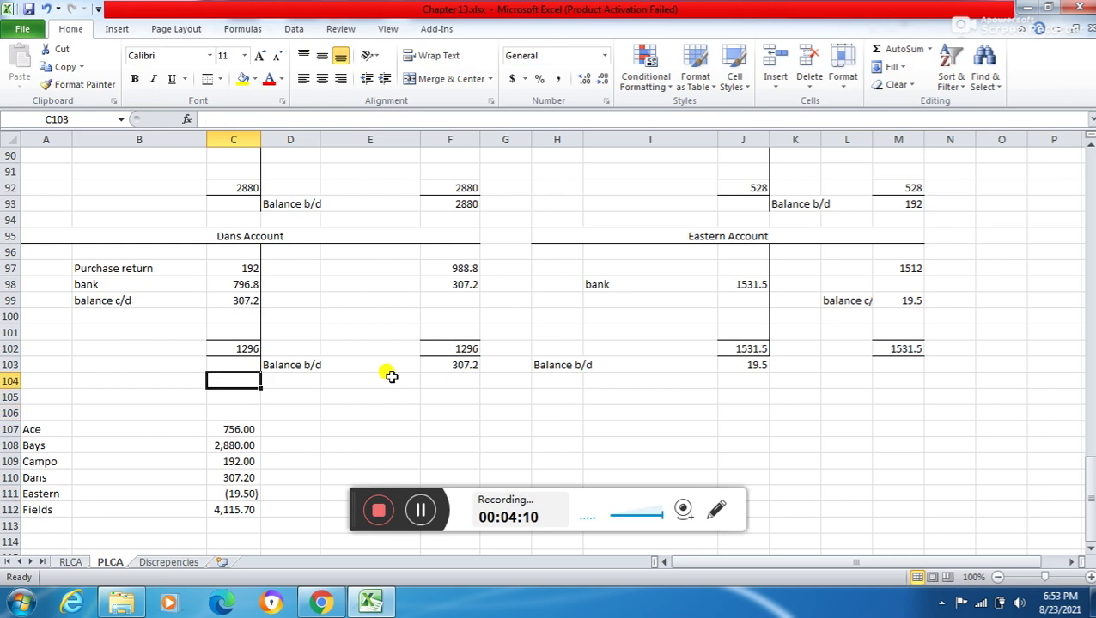
key(Up)
key(Up)
key(Up)
key(Up)
key(Up)
key(Up)
key(Up)
key(Up)
key(Up)
key(Up)
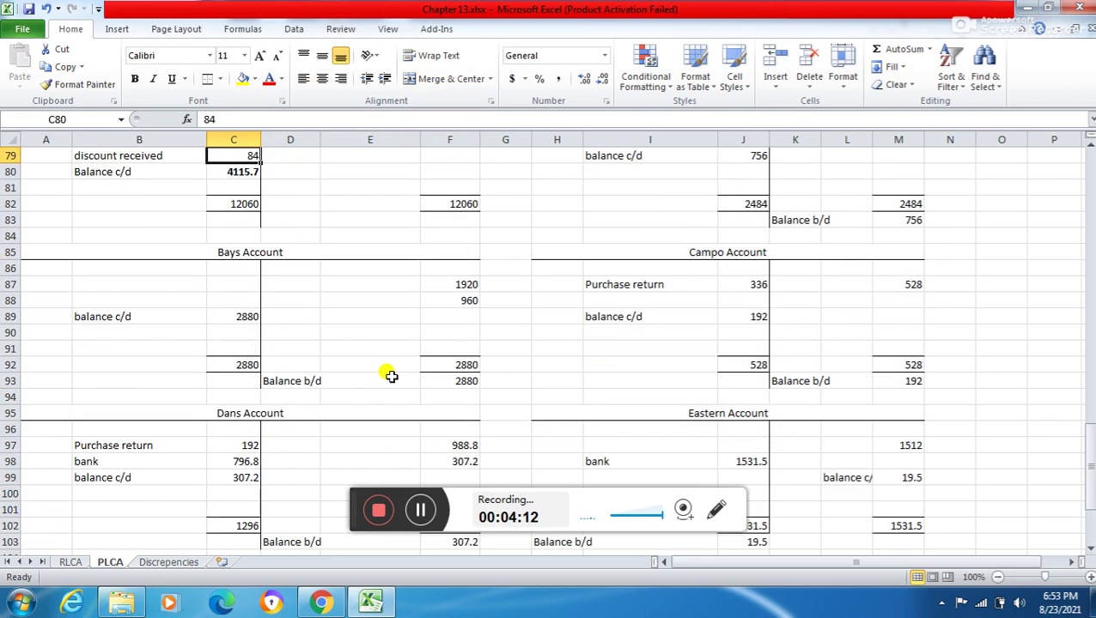
- Inspect the Balance c/d formula in C80 of the control account and check it against the supplier balances' total formula in C112
key(Down)
key(Down)
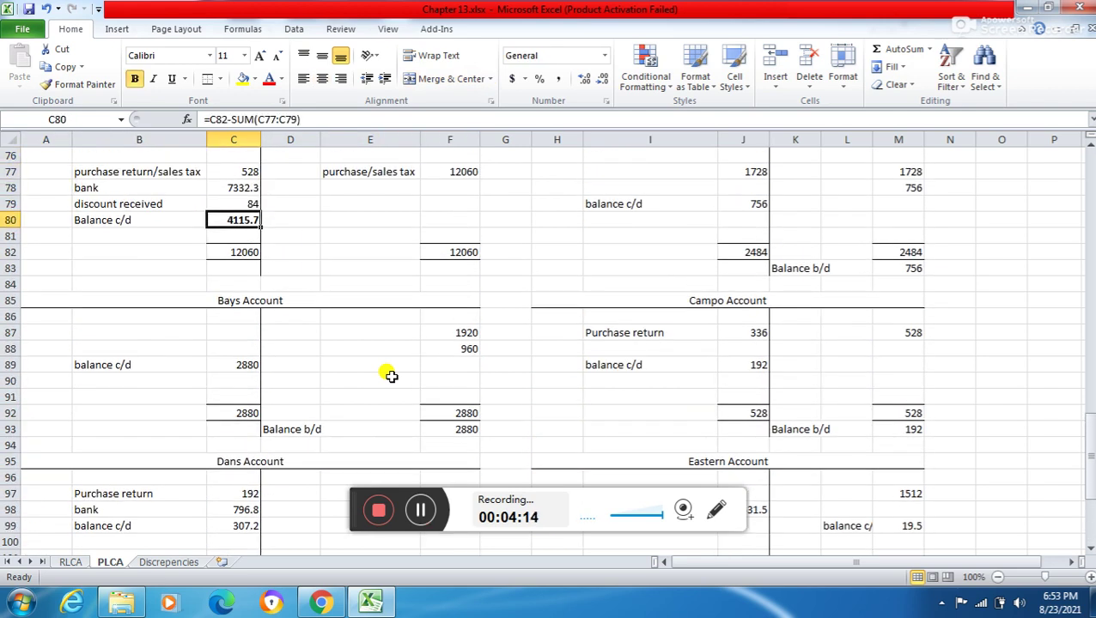
key(Down)
key(Down)
key(Down)
key(Down)
key(Down)
key(Down)
key(Down)
key(Down)
key(Down)
key(Down)
key(Down)
key(Down)
key(Down)
key(Down)
key(Down)
key(Down)
key(Down)
key(Down)
key(Down)
key(Down)
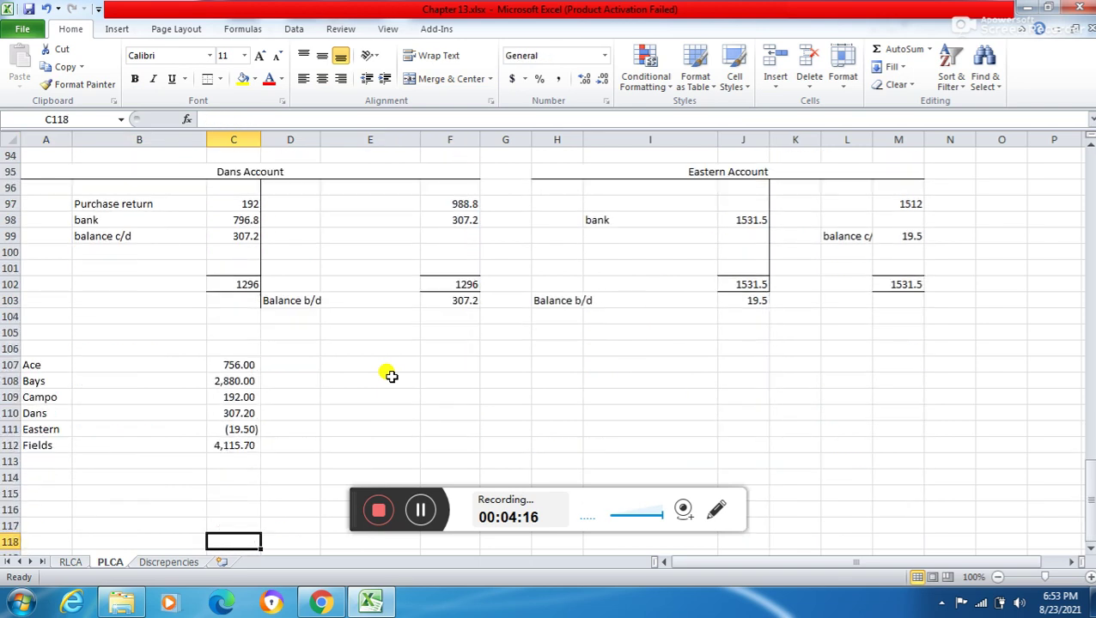
key(Up)
key(Up)
key(Up)
key(Up)
key(Up)
key(Up)
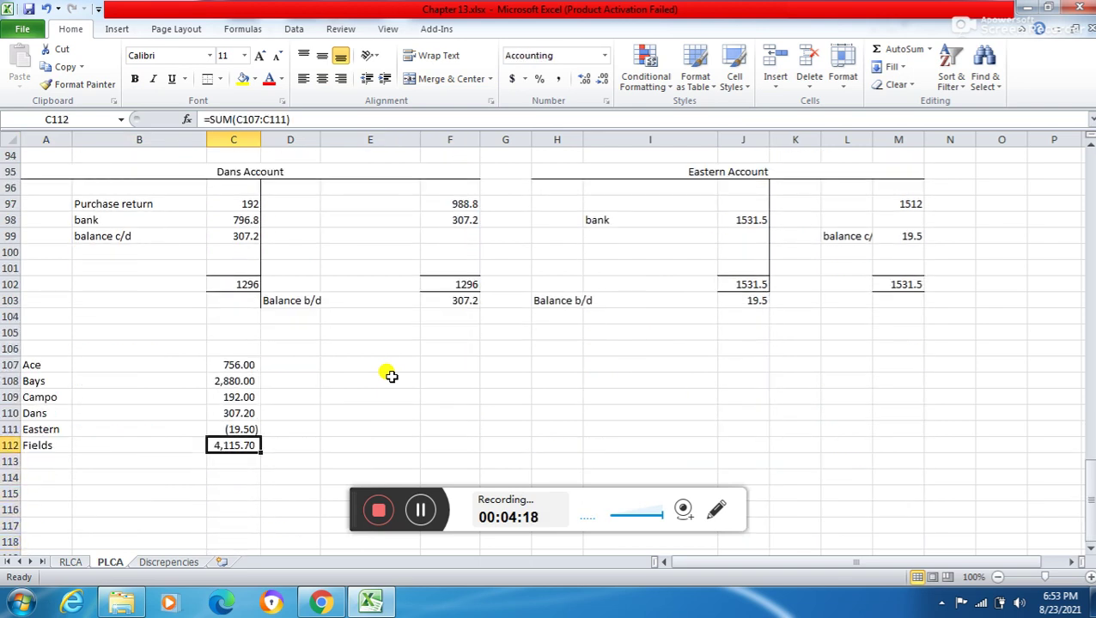